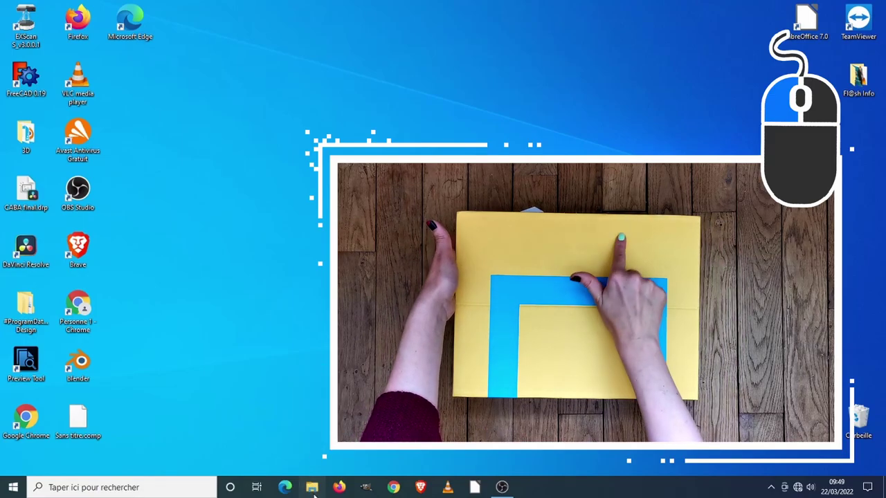
# Step: Open File Explorer and browse to the Exemples folder inside Images
pyautogui.click(311, 487)
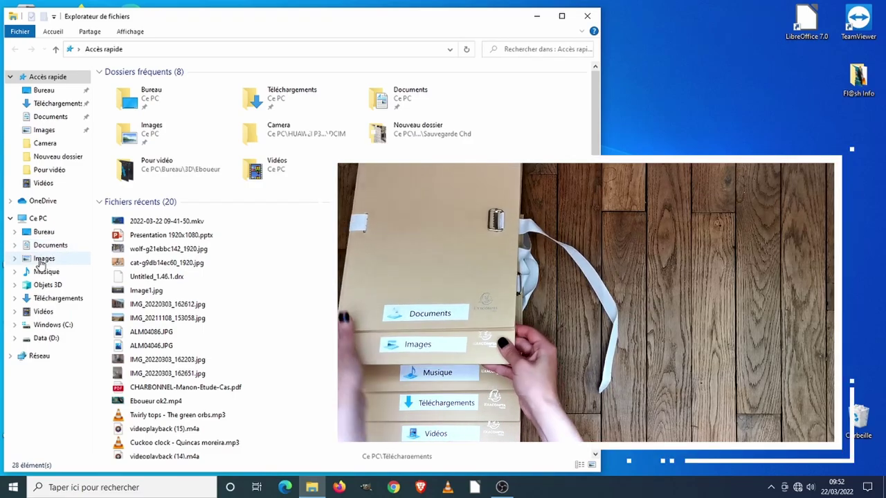
pyautogui.click(43, 259)
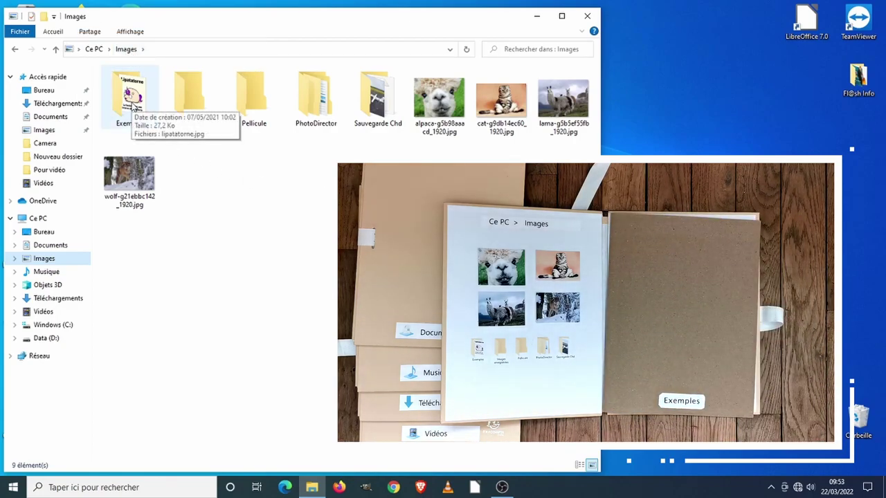
pyautogui.doubleClick(157, 124)
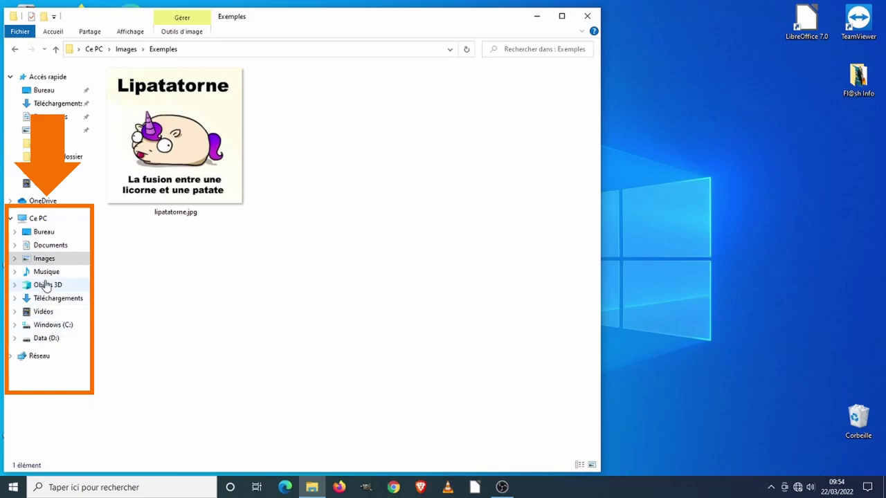
# Step: View the Documents folder, then return to Images and open its Exemples subfolder
pyautogui.click(49, 250)
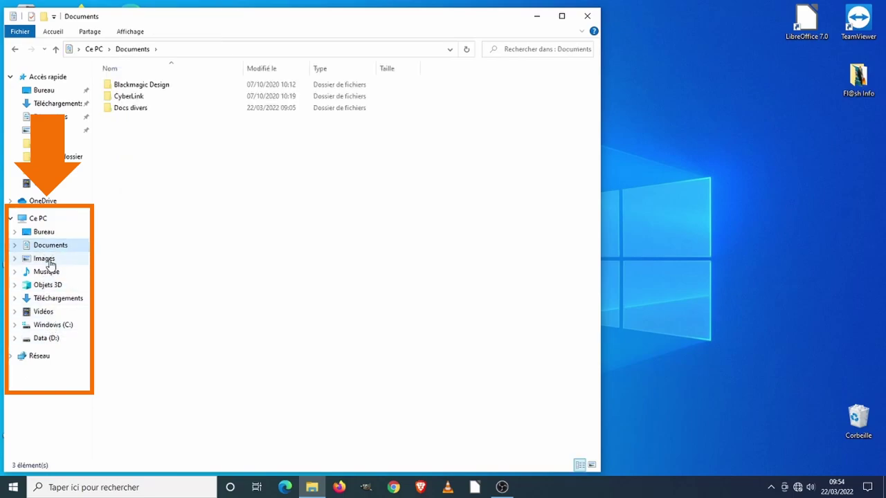
pyautogui.click(46, 260)
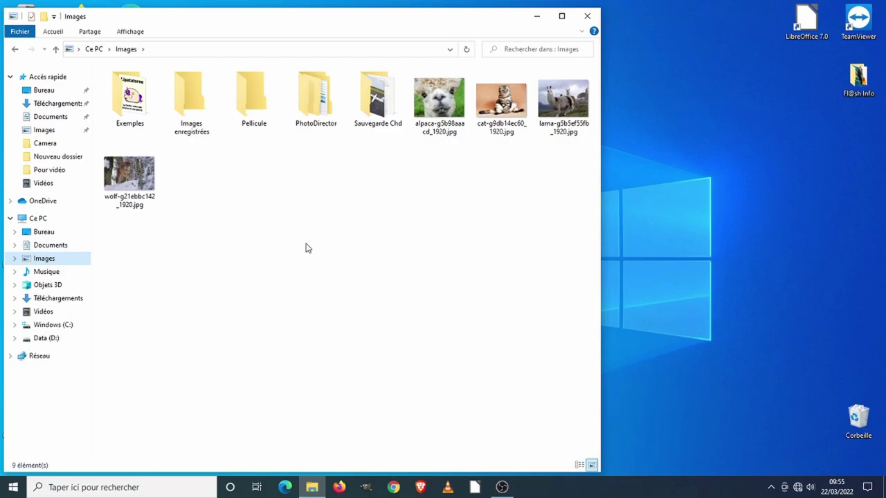
pyautogui.doubleClick(131, 113)
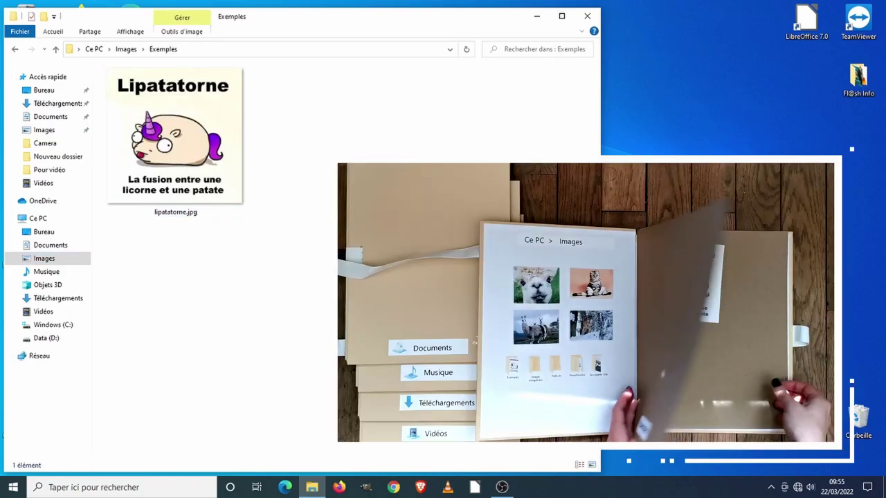
# Step: Go back to Images, enter Exemples again and return to the parent Images folder
pyautogui.click(15, 50)
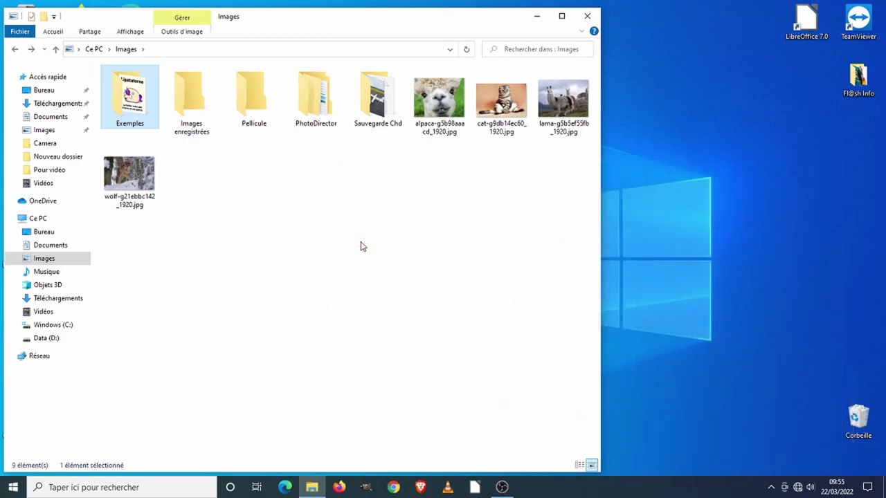
pyautogui.doubleClick(136, 104)
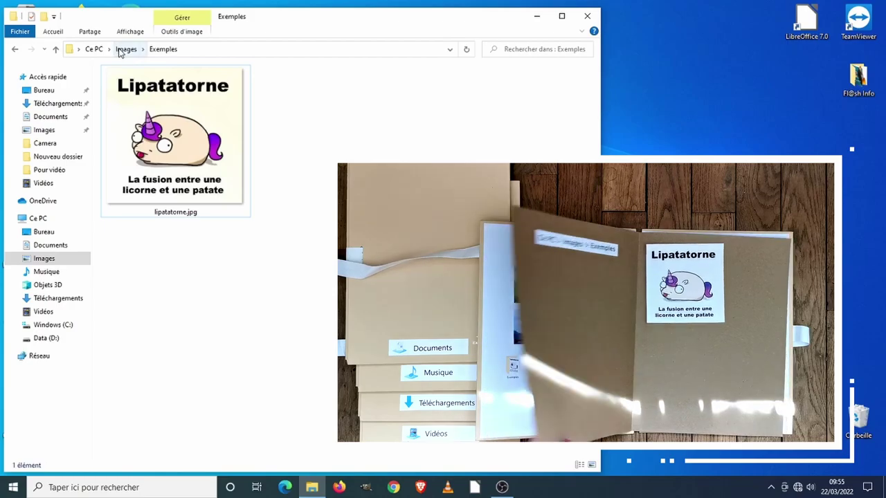
pyautogui.click(120, 52)
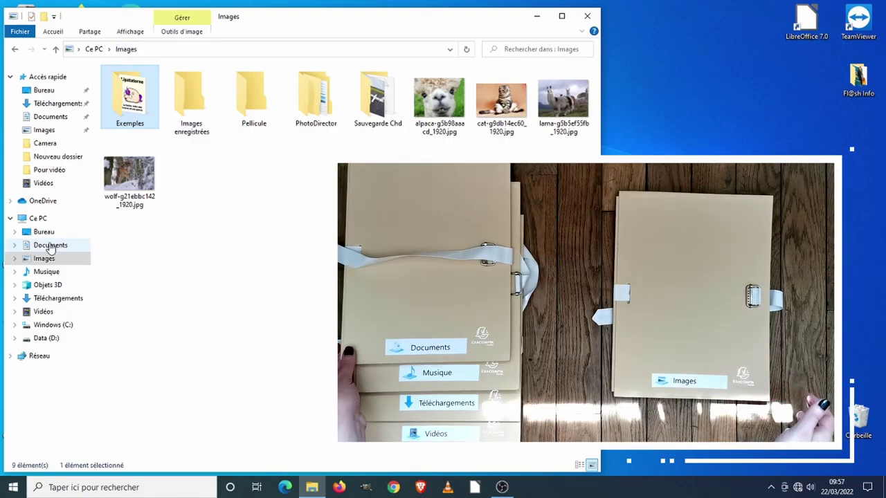
# Step: Look at the Docs divers subfolder in Documents and close the File Explorer window
pyautogui.click(50, 246)
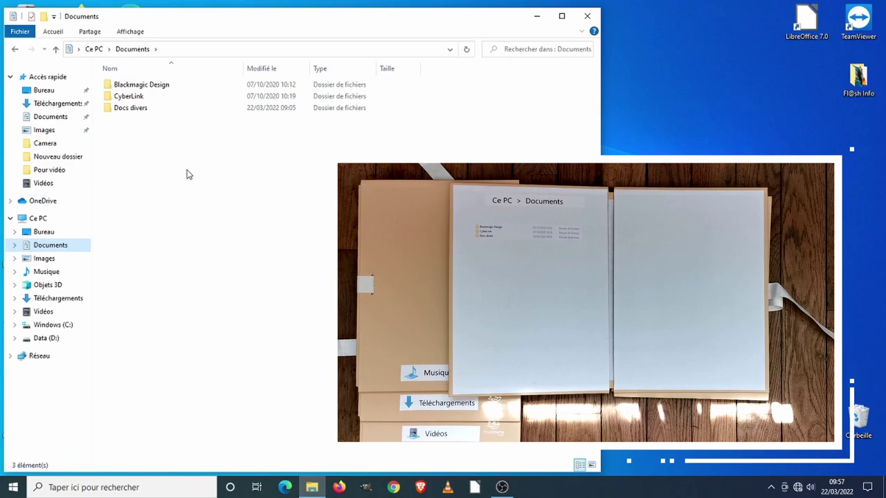
pyautogui.click(131, 108)
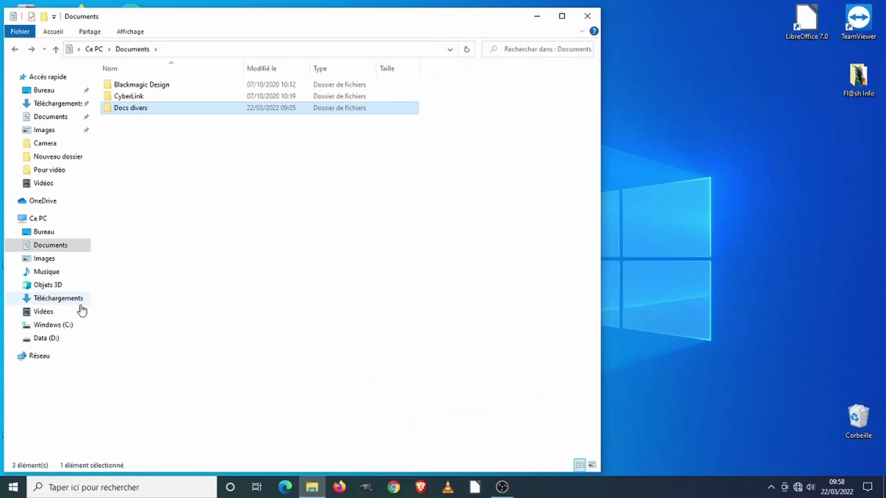
pyautogui.click(586, 16)
# Step: Reopen File Explorer and look through the file list of the Téléchargements folder from start to end
pyautogui.click(308, 481)
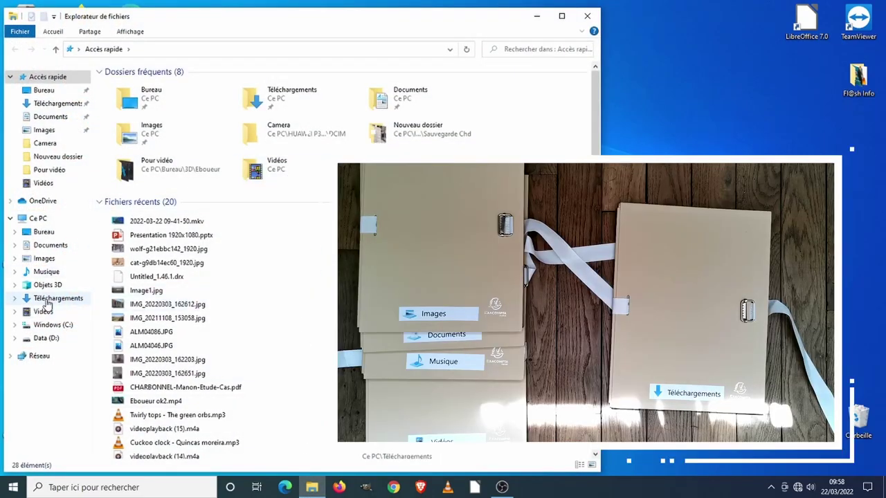
pyautogui.click(47, 300)
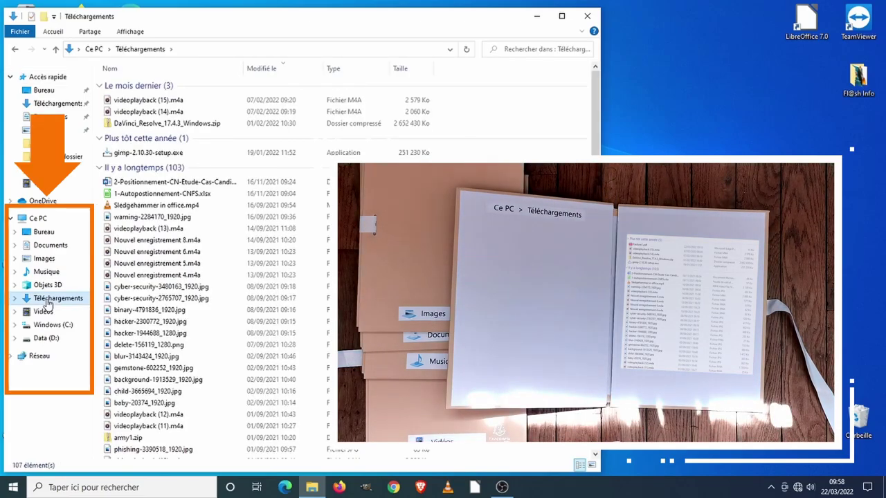
pyautogui.scroll(-3, 435, 119)
pyautogui.scroll(-20, 434, 120)
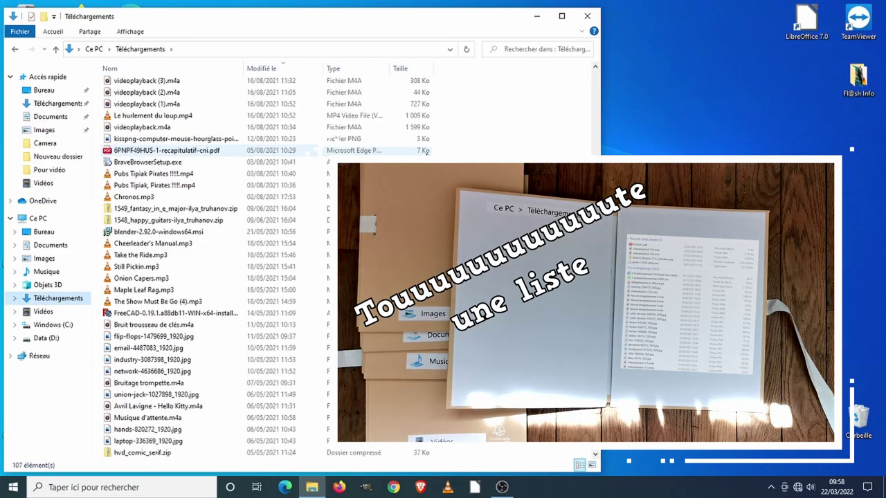
pyautogui.moveTo(596, 408); pyautogui.dragTo(595, 82)
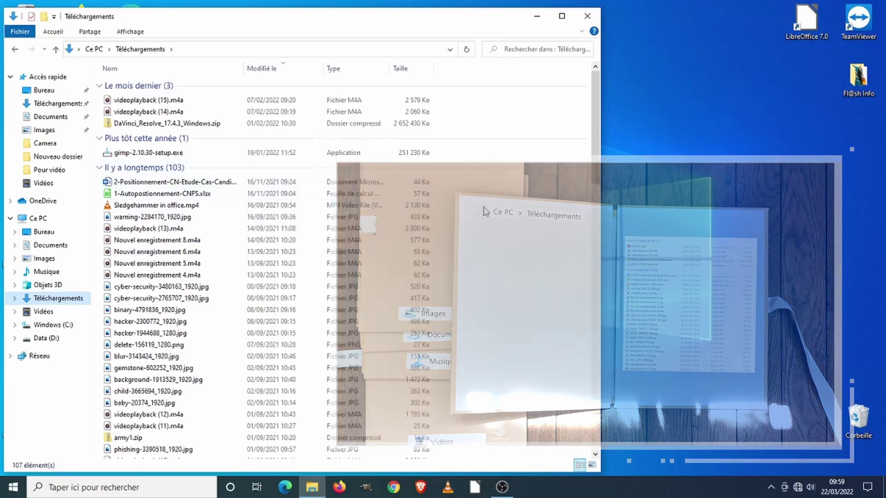
pyautogui.scroll(-5, 540, 240)
pyautogui.scroll(-15, 541, 240)
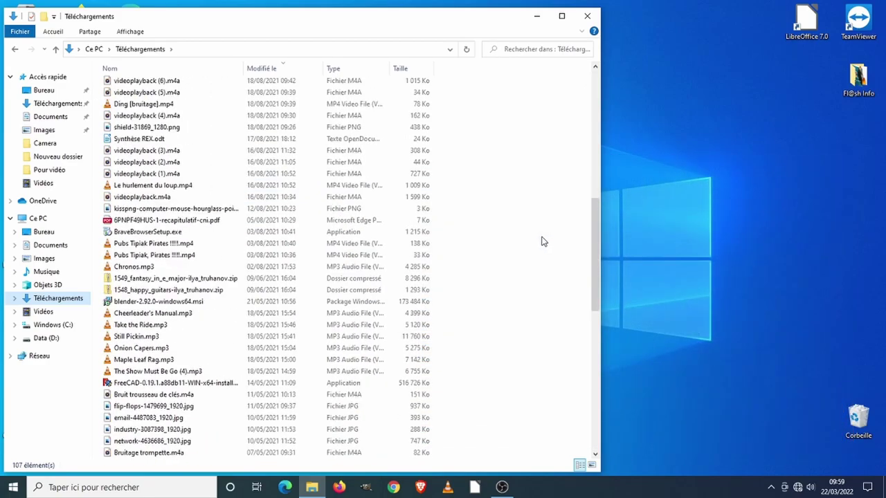
pyautogui.scroll(-4, 565, 273)
pyautogui.moveTo(593, 336); pyautogui.dragTo(580, 77)
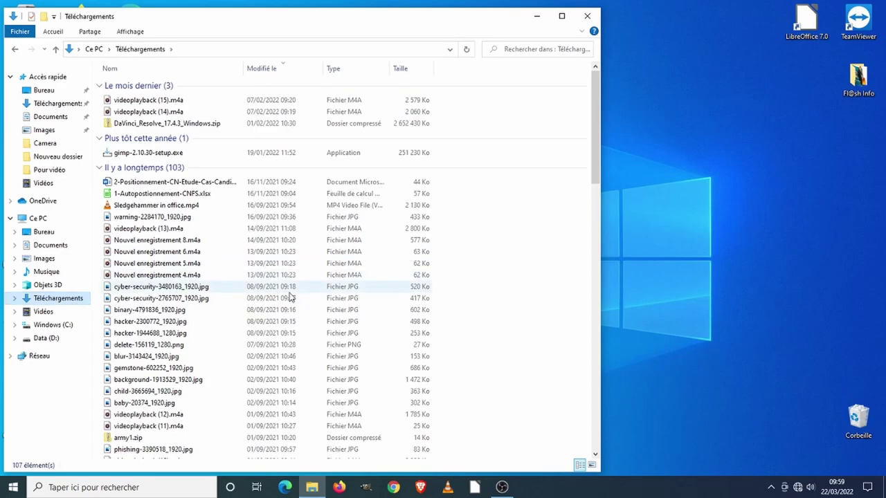
pyautogui.scroll(-3, 294, 297)
pyautogui.scroll(-2, 504, 276)
pyautogui.scroll(3, 505, 276)
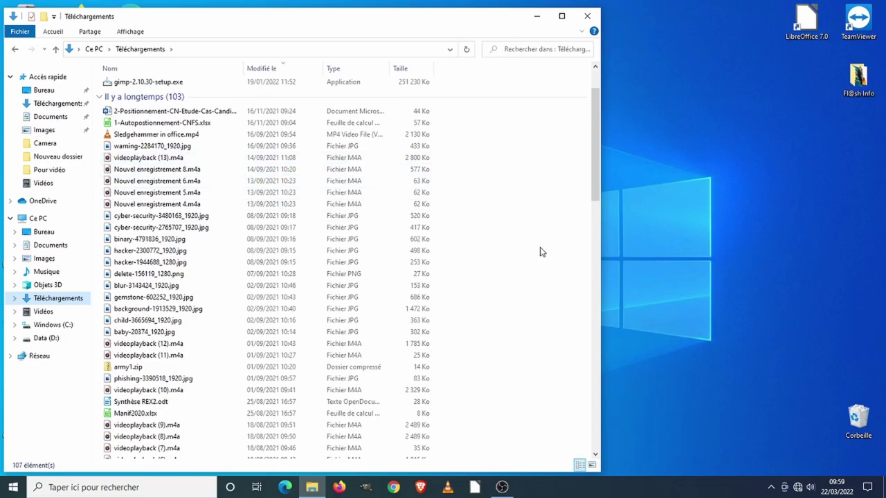
# Step: View the contents of the Documents, Images, Téléchargements, Vidéos and Musique folders under Ce PC
pyautogui.click(51, 247)
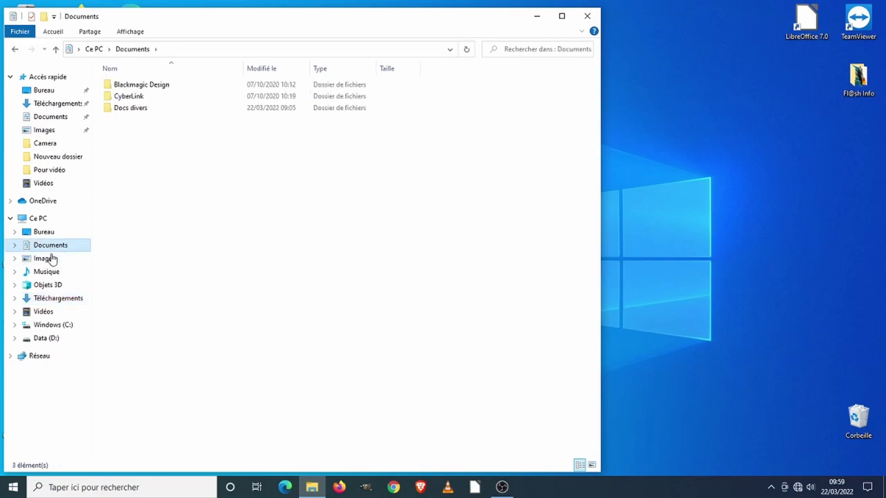
pyautogui.click(50, 258)
pyautogui.click(58, 302)
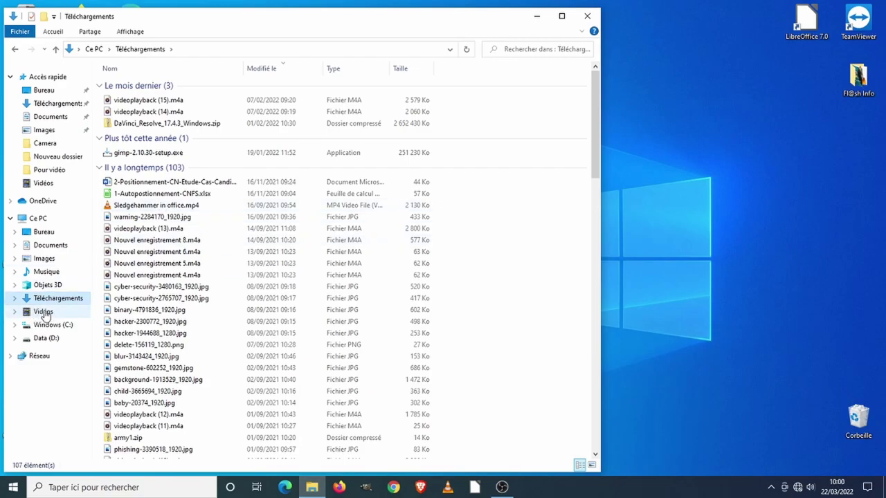
pyautogui.click(50, 246)
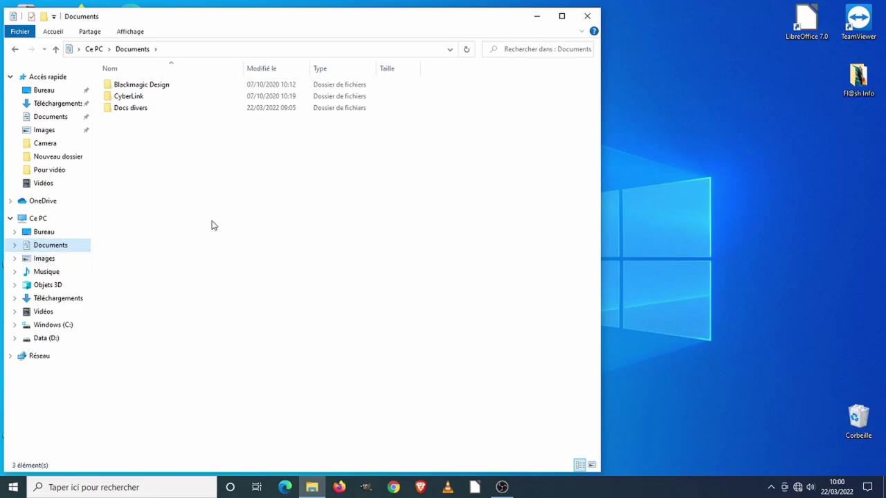
pyautogui.click(44, 260)
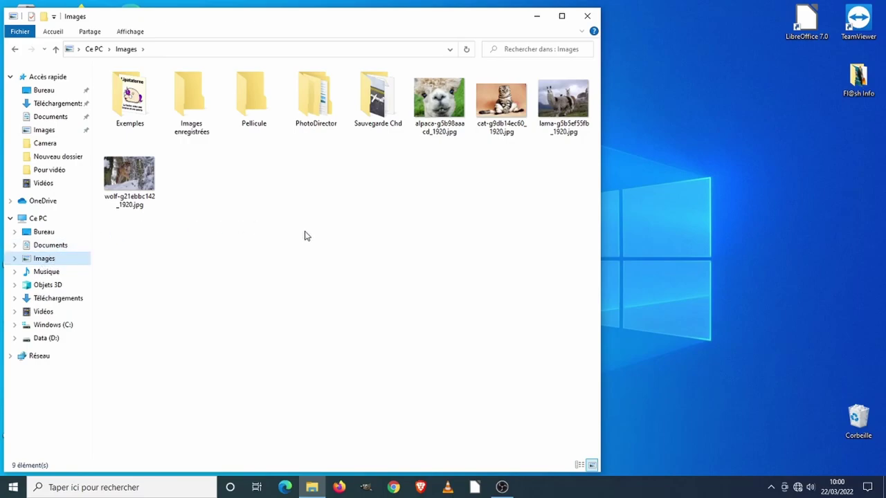
pyautogui.click(44, 312)
pyautogui.click(54, 271)
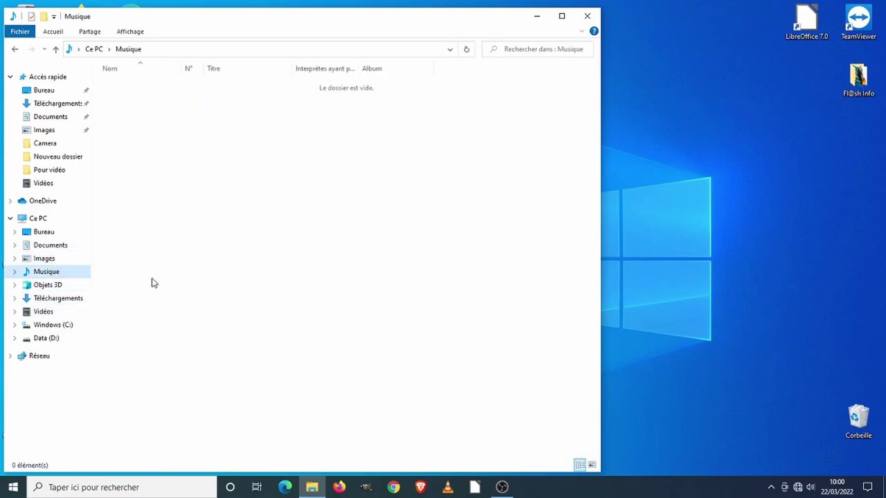
# Step: View Documents, Images and Téléchargements once more and close the File Explorer window
pyautogui.click(53, 246)
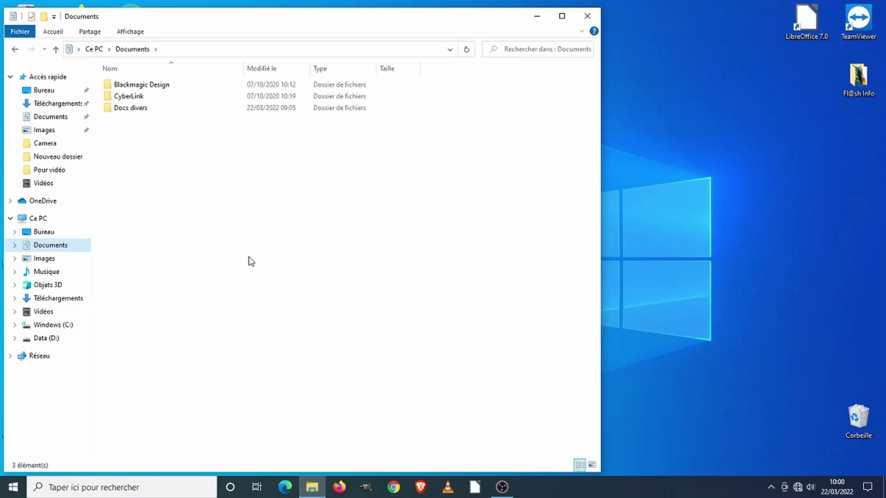
pyautogui.click(42, 260)
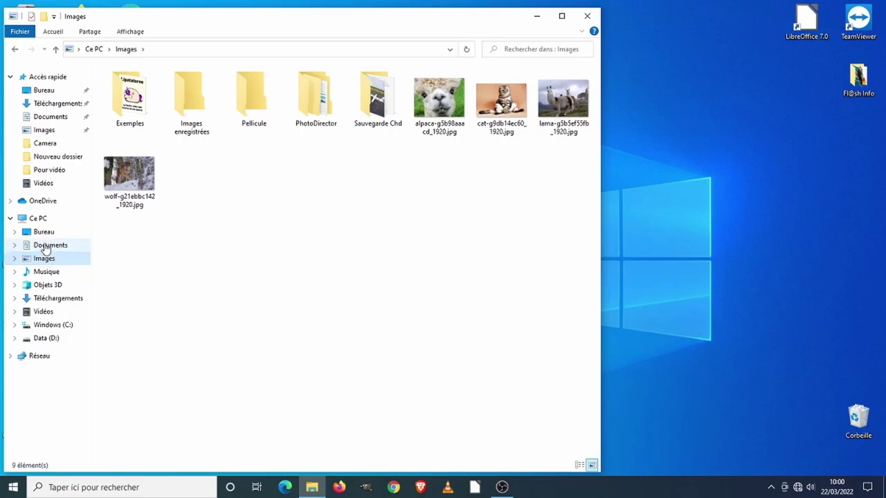
pyautogui.click(46, 247)
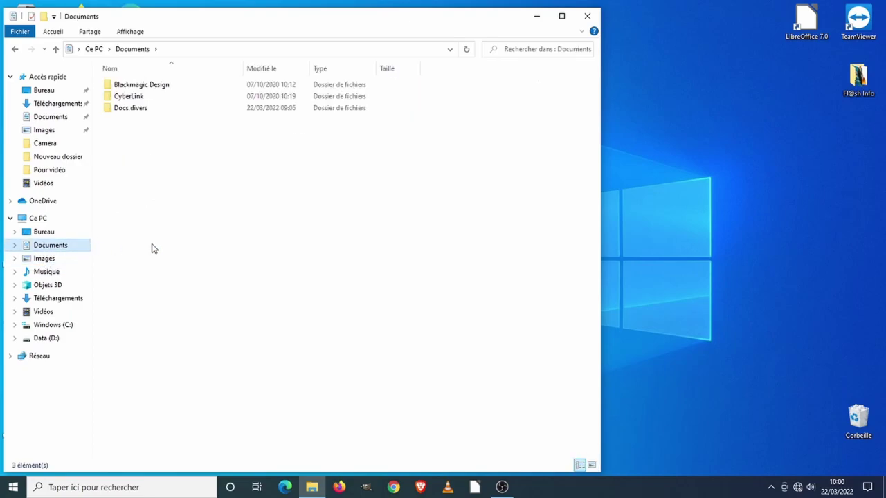
pyautogui.click(61, 298)
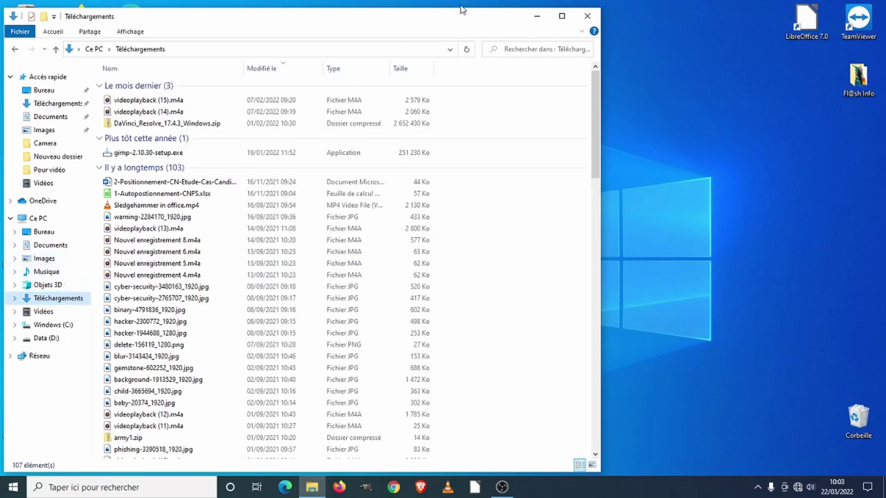
pyautogui.click(586, 15)
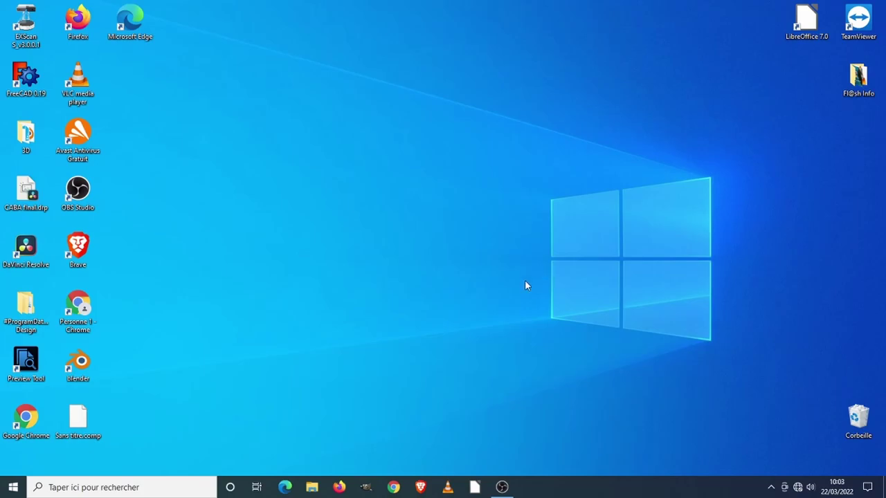
# Step: Open the Images folder in a new File Explorer window and create a folder named Animaux in it
pyautogui.click(312, 488)
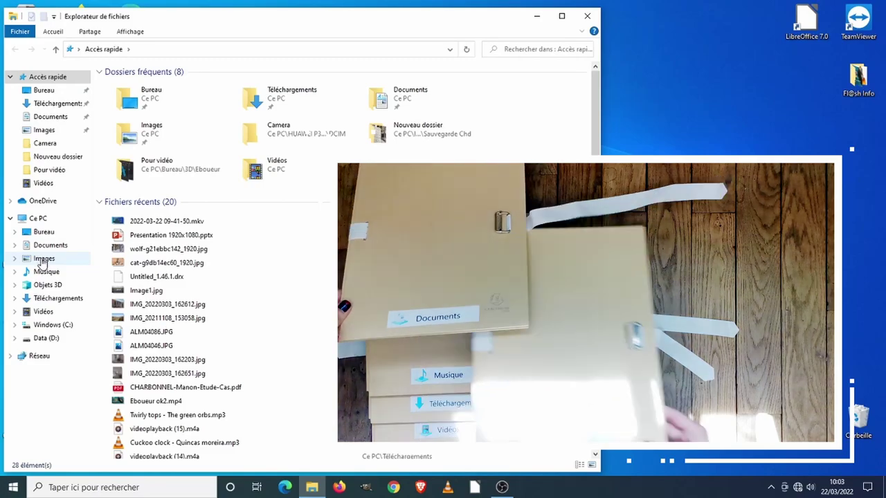
pyautogui.click(43, 260)
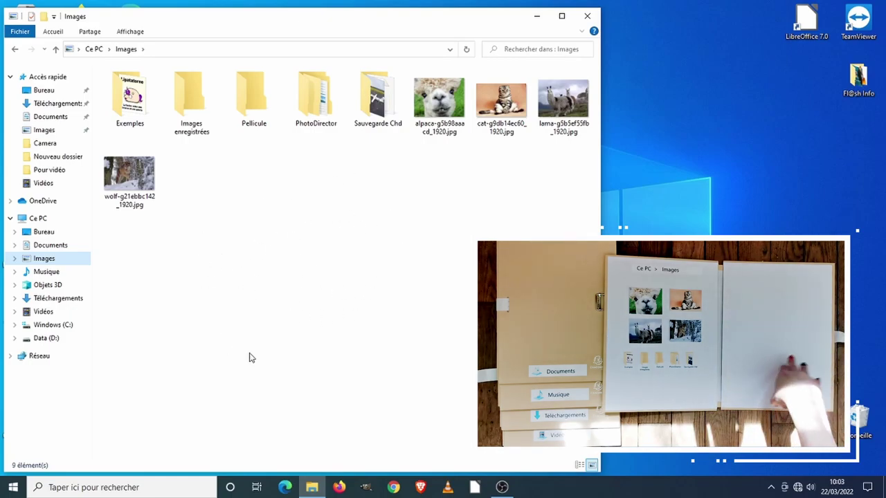
pyautogui.rightClick(287, 207)
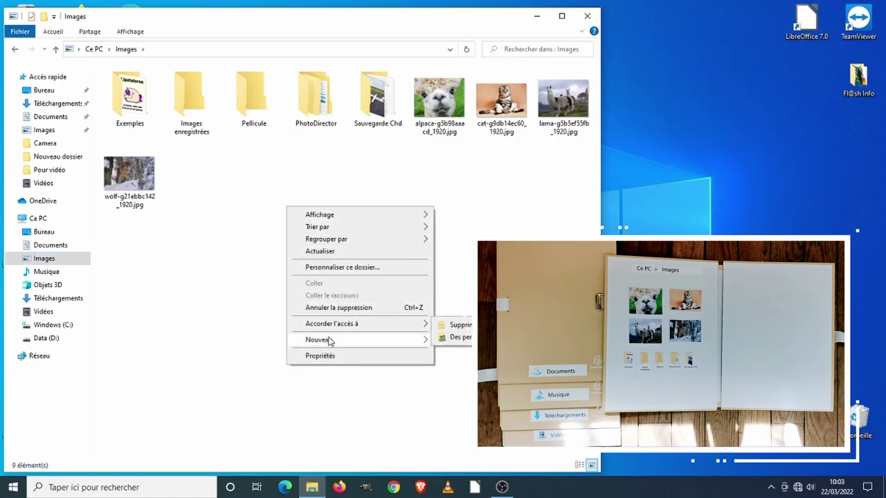
pyautogui.moveTo(328, 339)
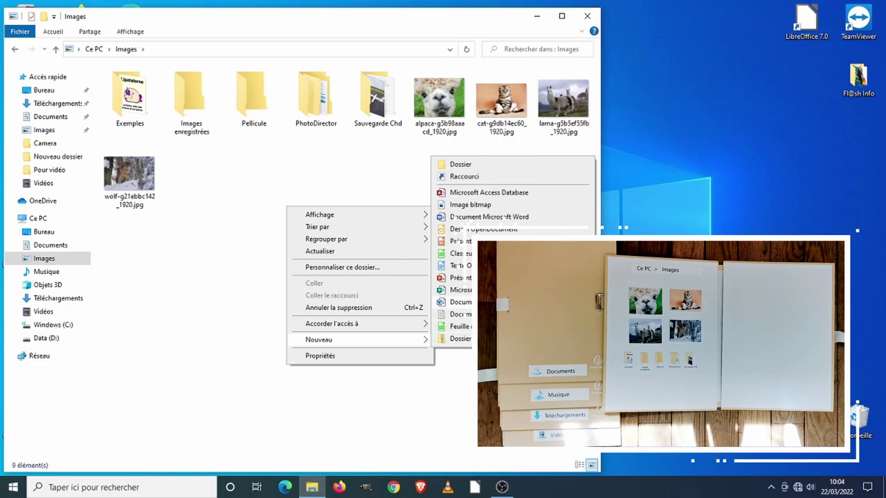
pyautogui.click(460, 164)
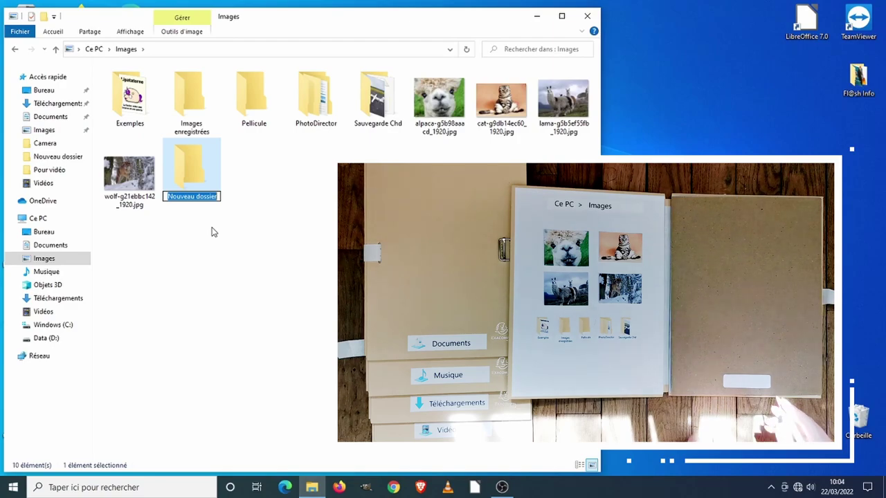
pyautogui.write('Animaux')
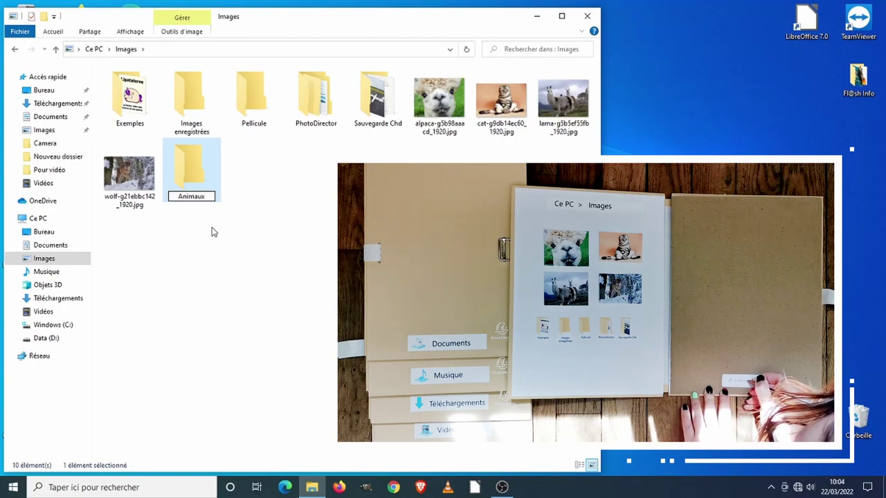
pyautogui.press('Return')
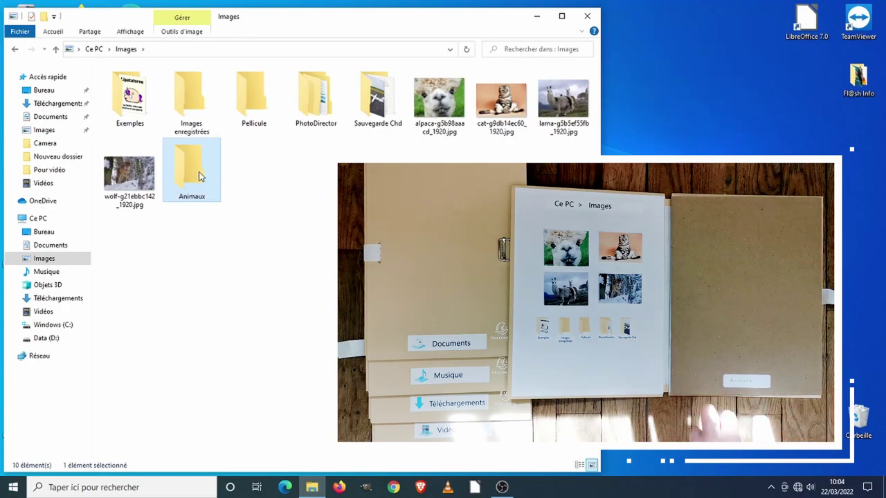
# Step: Move lama-g5b5ef55fb_1920.jpg from the Images folder into the Animaux folder, check inside Animaux and return to Images
pyautogui.doubleClick(189, 169)
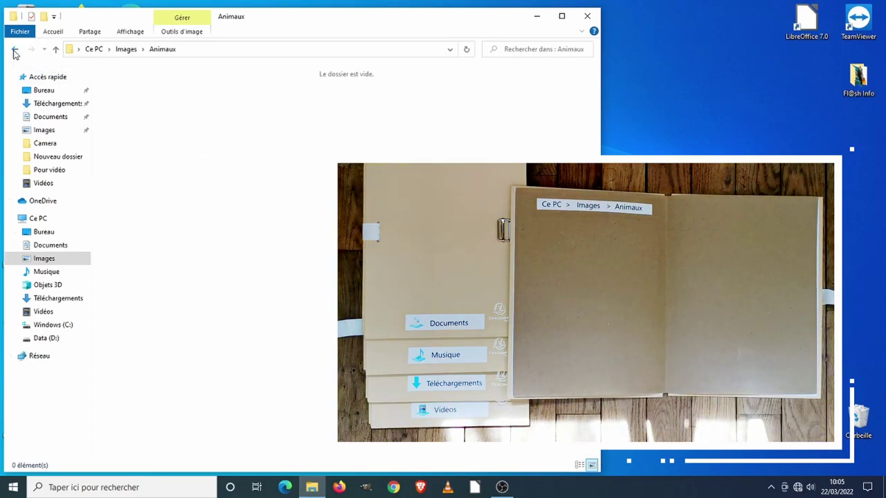
pyautogui.click(15, 51)
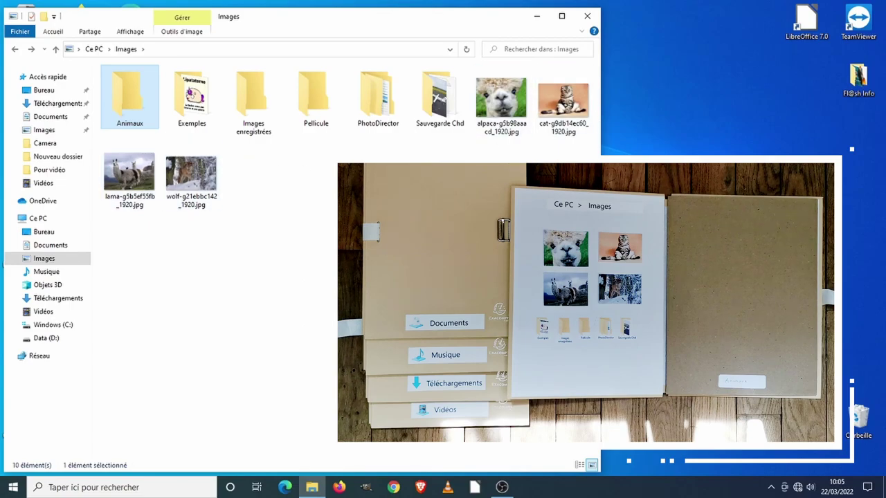
pyautogui.click(127, 181)
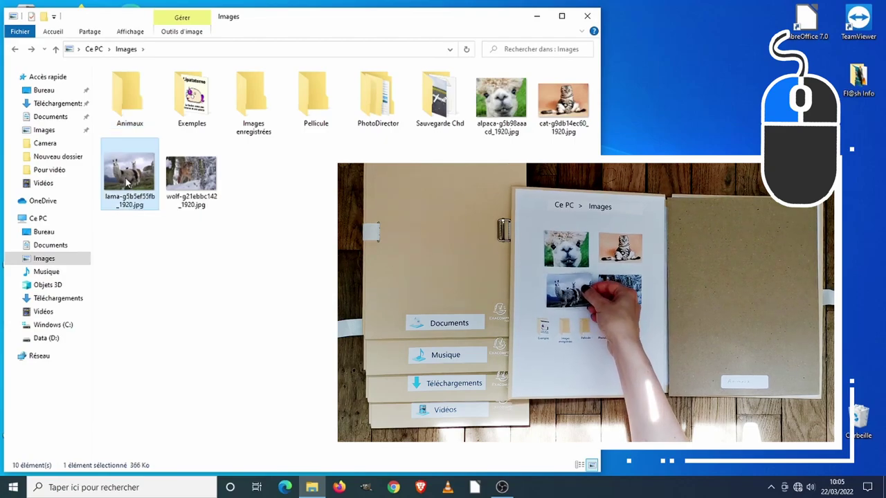
pyautogui.moveTo(127, 181); pyautogui.dragTo(123, 104)
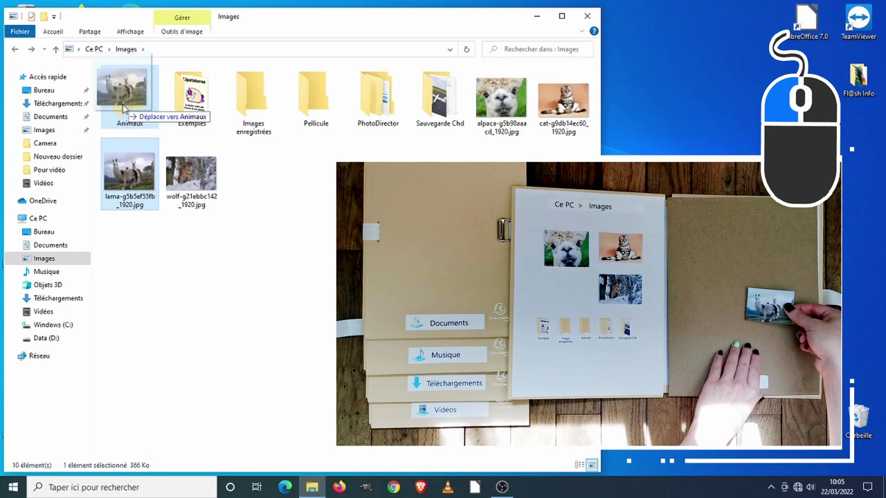
pyautogui.moveTo(123, 107); pyautogui.dragTo(122, 106)
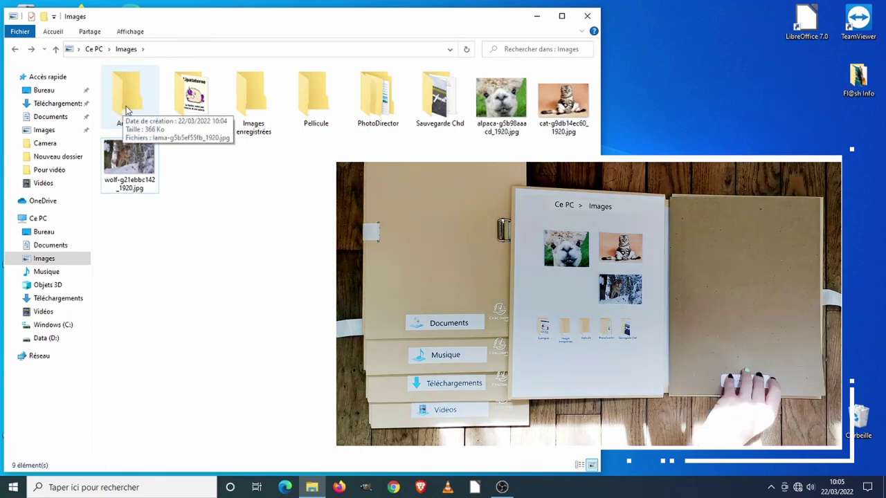
pyautogui.doubleClick(130, 100)
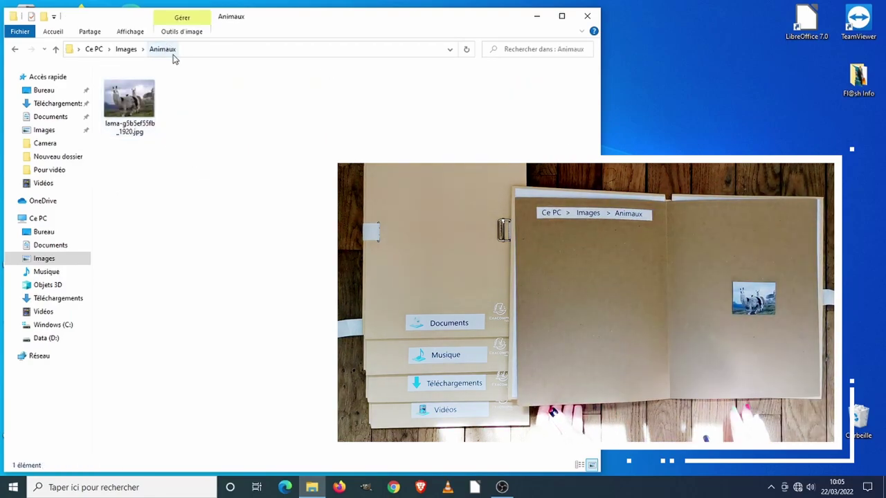
pyautogui.click(14, 52)
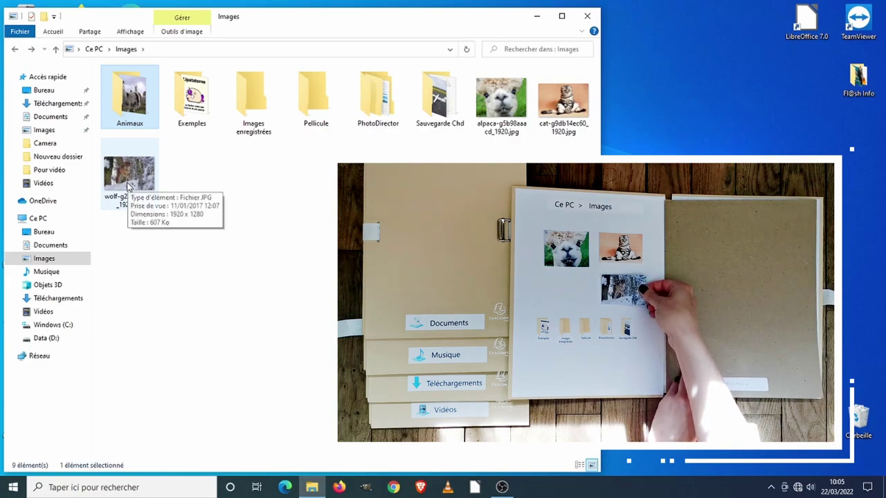
# Step: Move wolf-g21ebbc142_1920.jpg from Images into the Animaux folder, check the folder's contents and return to Images
pyautogui.click(128, 185)
pyautogui.moveTo(127, 186); pyautogui.dragTo(130, 99)
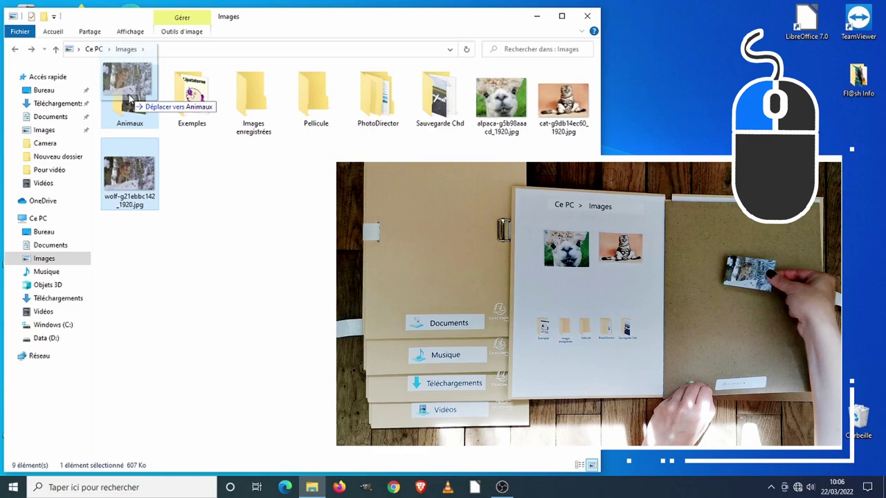
pyautogui.moveTo(129, 99); pyautogui.dragTo(129, 99)
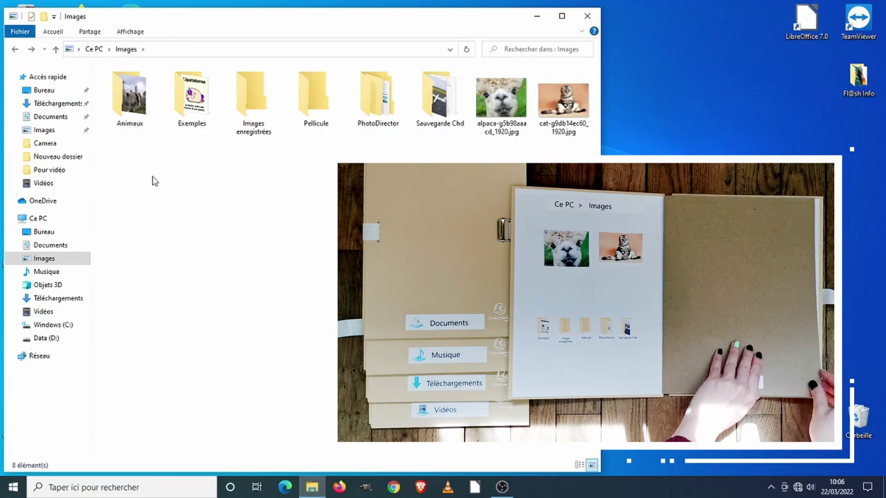
pyautogui.doubleClick(130, 97)
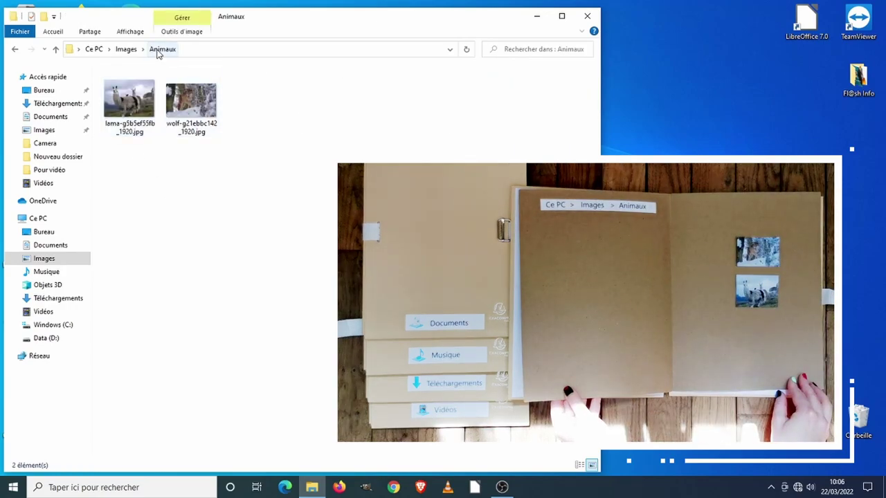
pyautogui.click(15, 50)
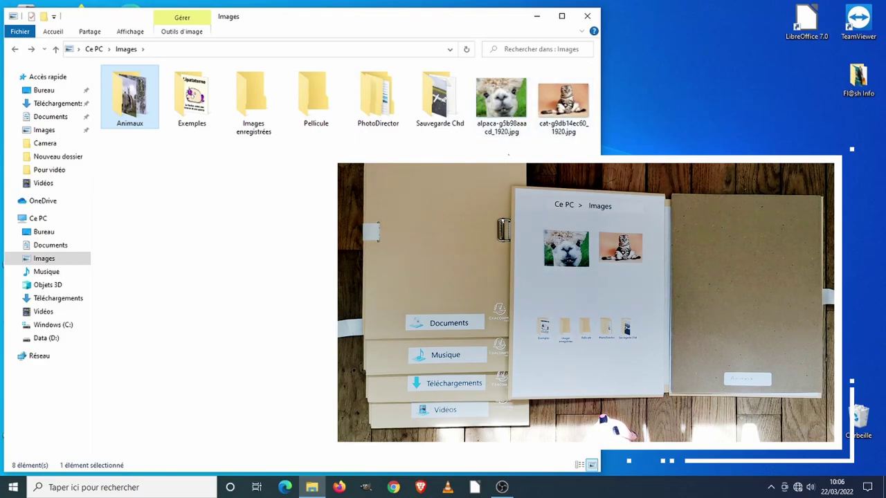
# Step: Move the remaining alpaca and cat pictures together from Images into the Animaux folder and open that folder
pyautogui.click(496, 144)
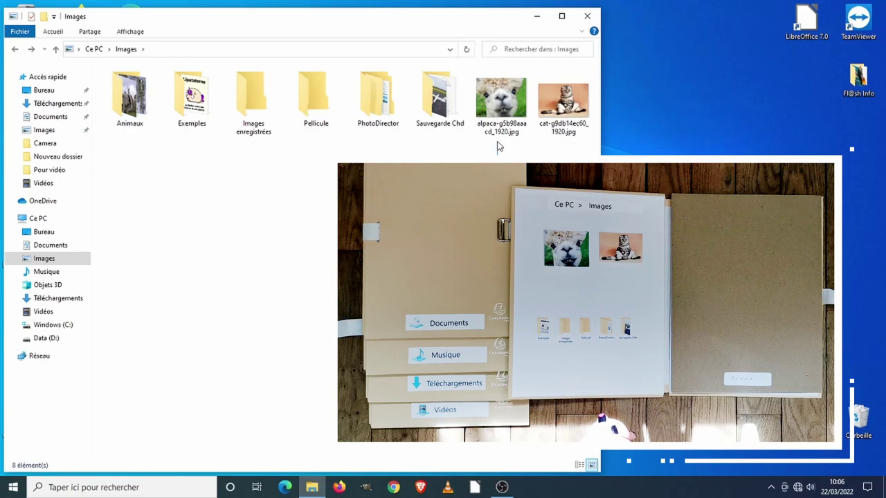
pyautogui.click(504, 129)
pyautogui.moveTo(505, 129); pyautogui.dragTo(578, 98)
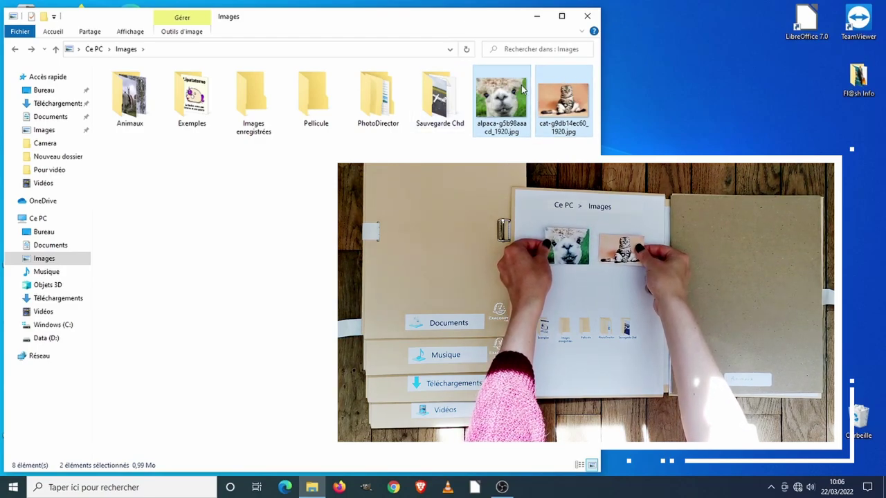
pyautogui.moveTo(508, 82); pyautogui.dragTo(125, 108)
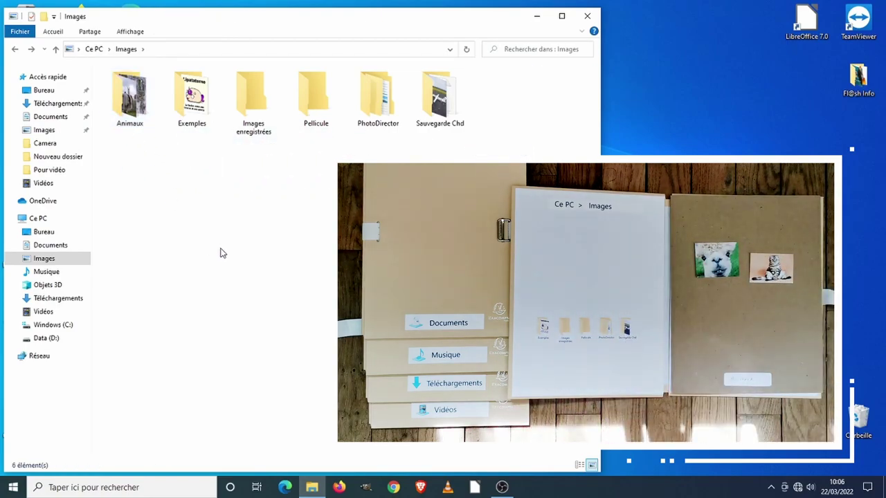
pyautogui.doubleClick(128, 101)
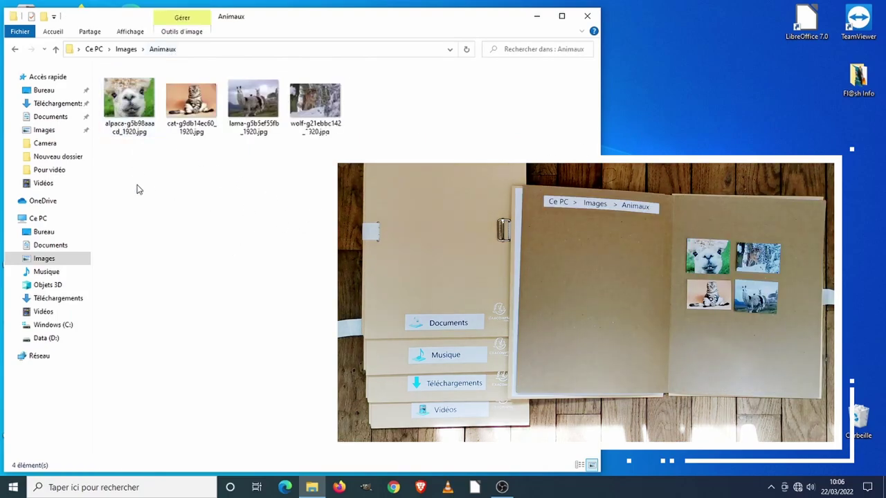
# Step: View the alpaca, wolf, cat and lama pictures one after another in Photos and go back to the Images folder
pyautogui.doubleClick(152, 123)
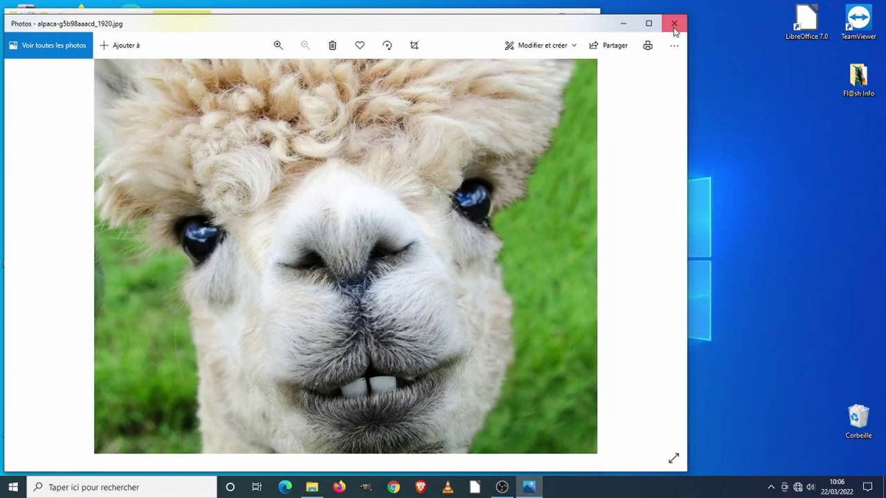
pyautogui.click(674, 25)
pyautogui.doubleClick(330, 115)
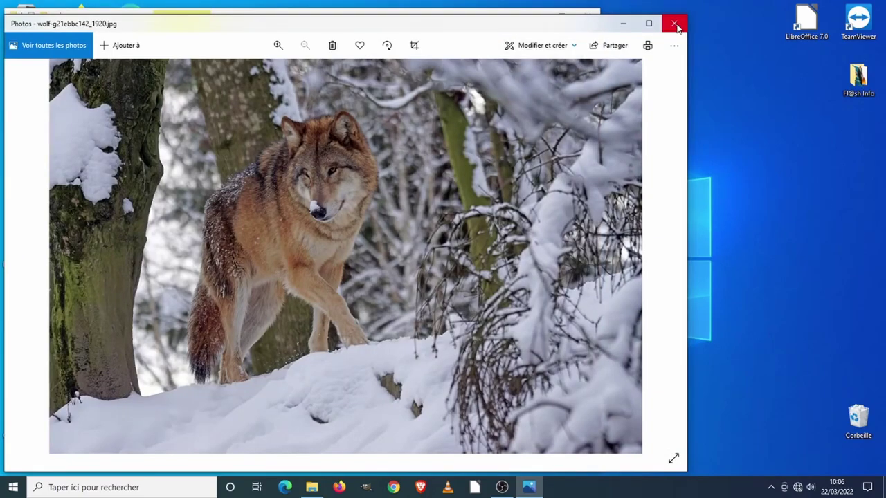
pyautogui.click(675, 25)
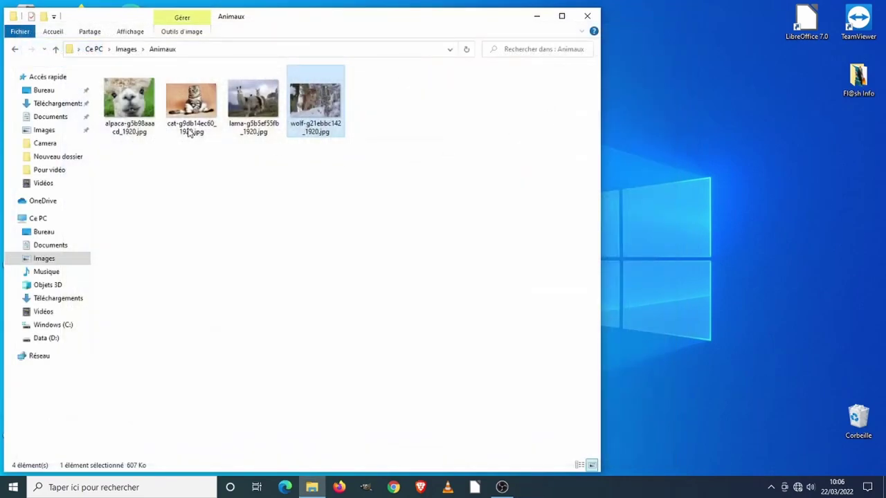
pyautogui.doubleClick(191, 104)
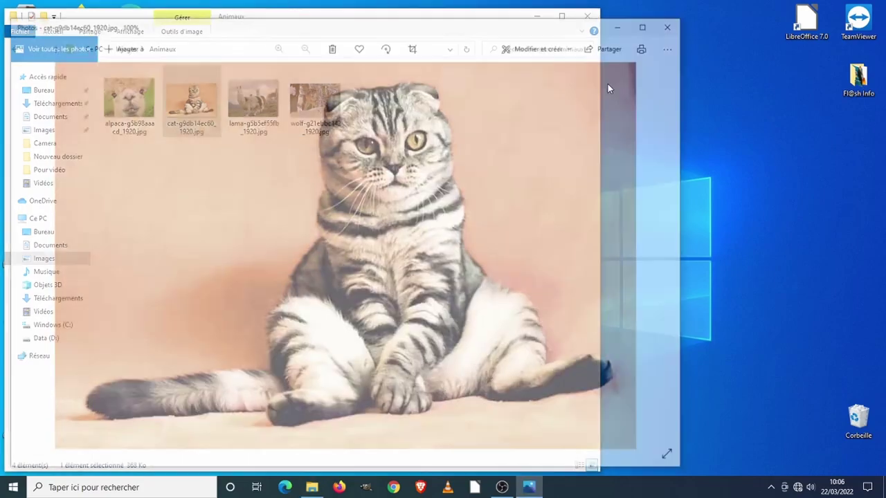
pyautogui.click(674, 27)
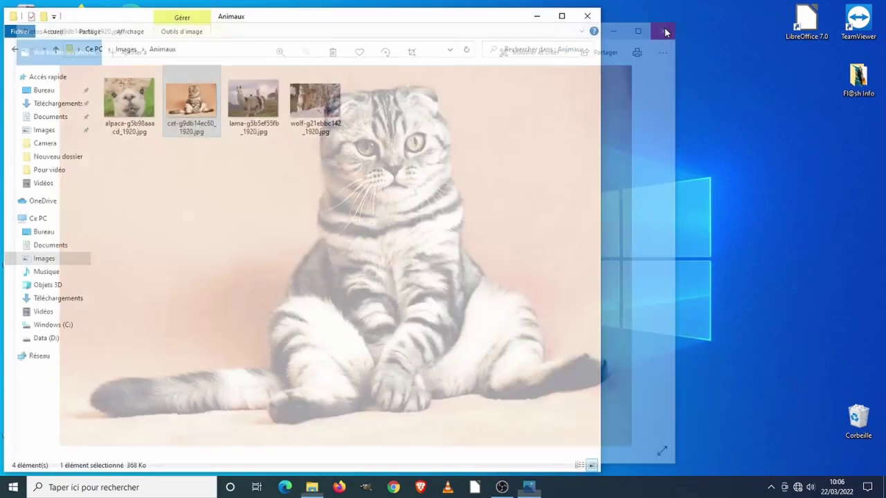
pyautogui.doubleClick(244, 103)
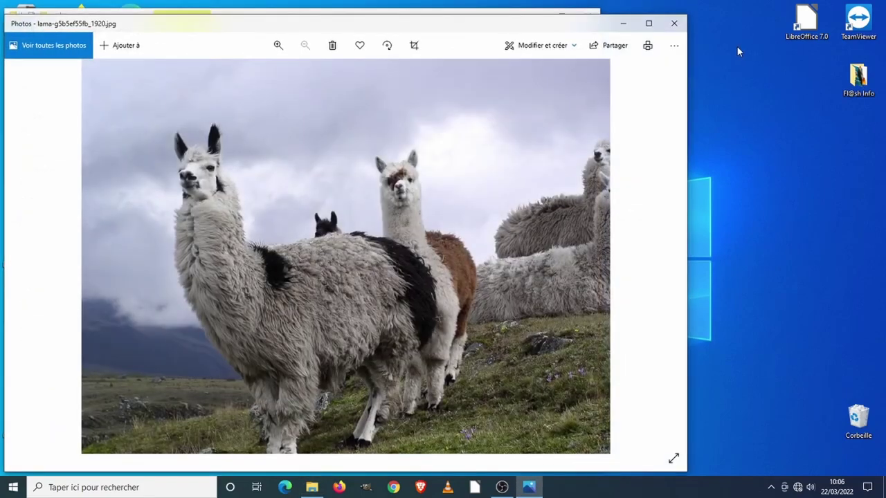
pyautogui.click(673, 22)
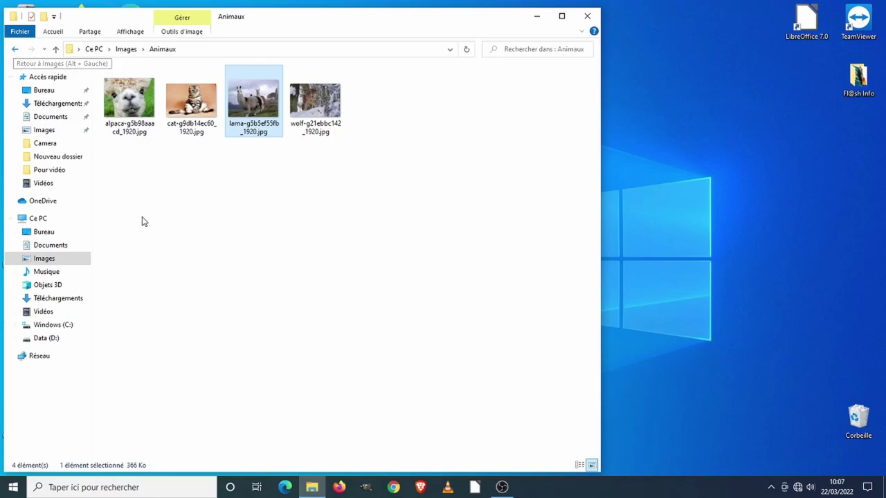
pyautogui.click(44, 259)
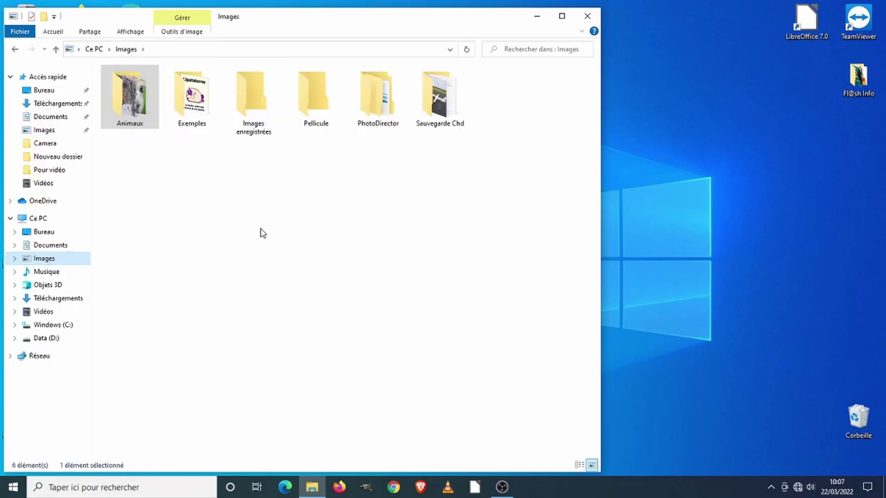
pyautogui.click(245, 215)
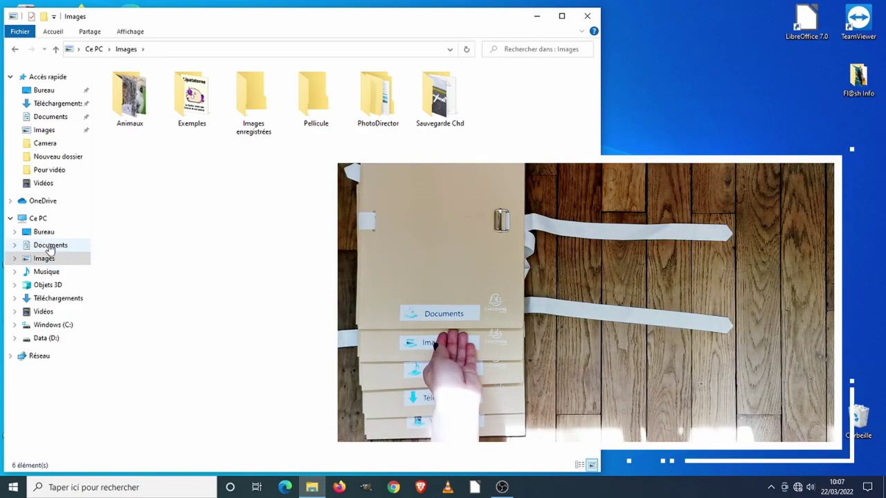
# Step: Create a new folder named Factures in Documents and open it
pyautogui.click(50, 245)
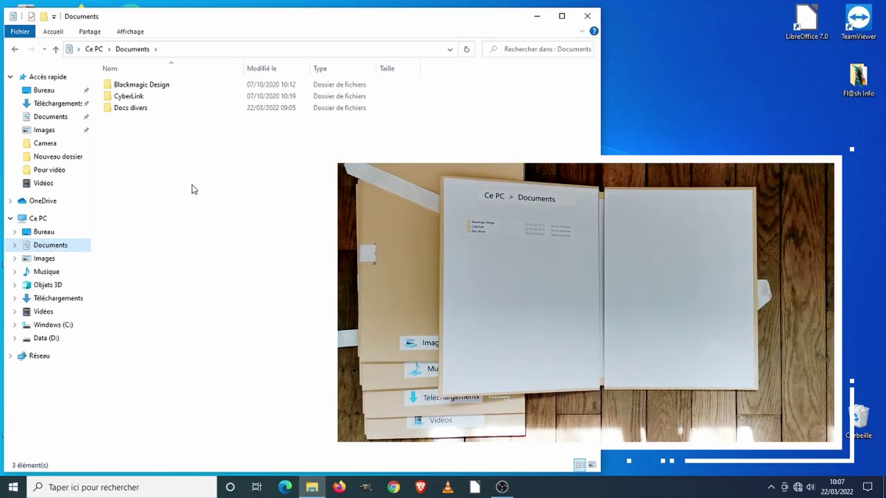
pyautogui.rightClick(177, 196)
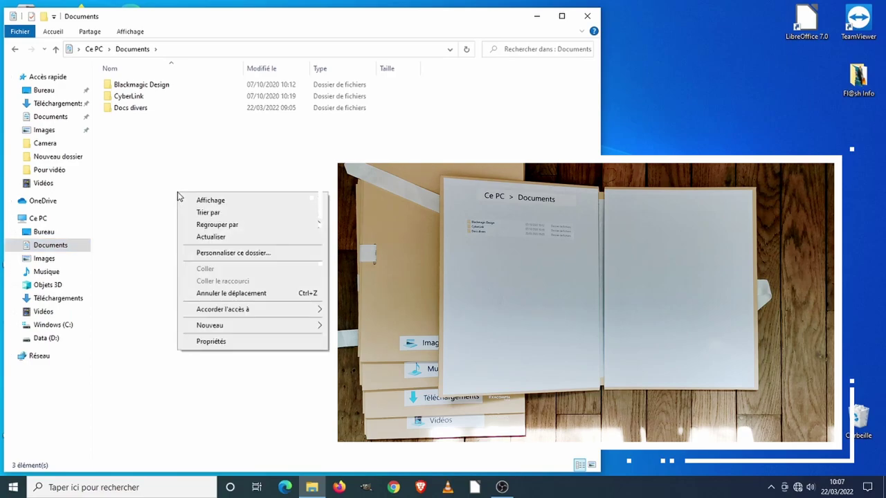
pyautogui.moveTo(208, 327)
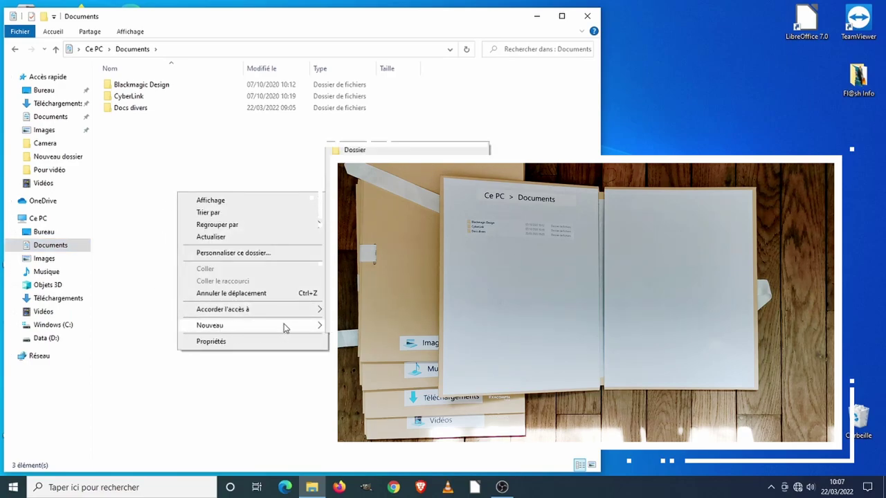
pyautogui.click(354, 150)
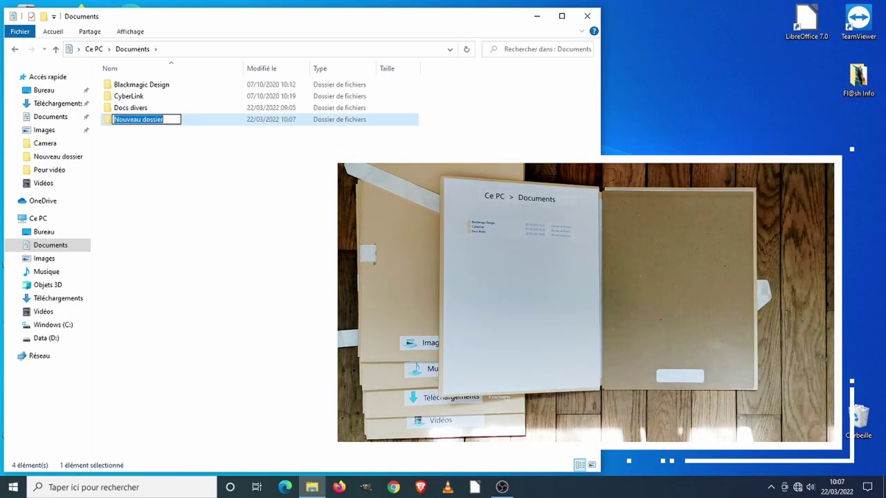
pyautogui.write('Factures')
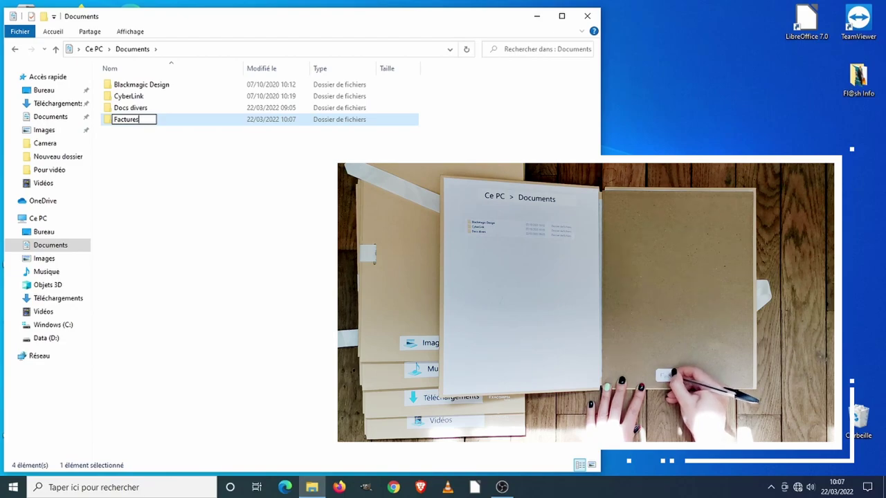
pyautogui.press('Return')
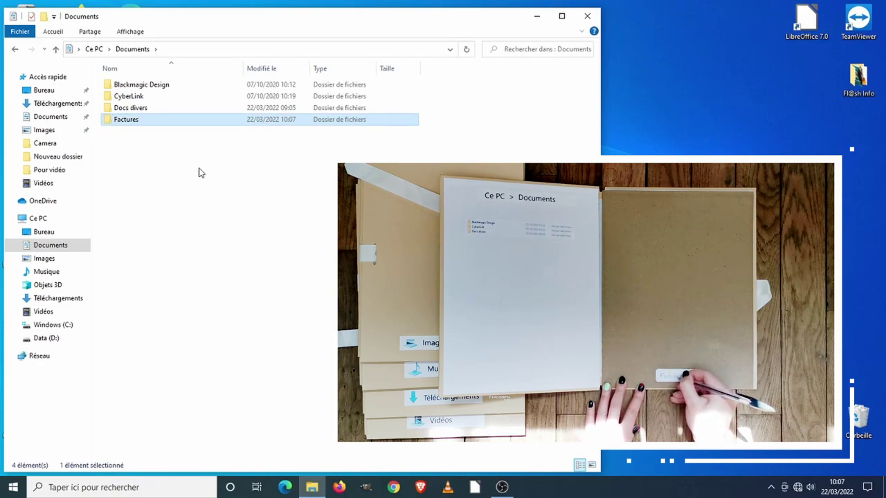
pyautogui.doubleClick(173, 122)
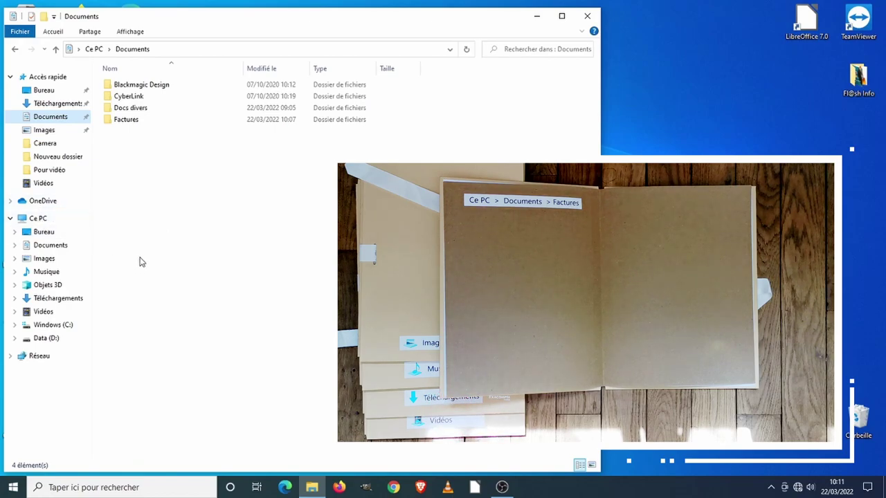
# Step: Move Facture1.pdf from Téléchargements into the Factures subfolder of Documents, expanding Documents in the folder tree to reach it
pyautogui.click(46, 300)
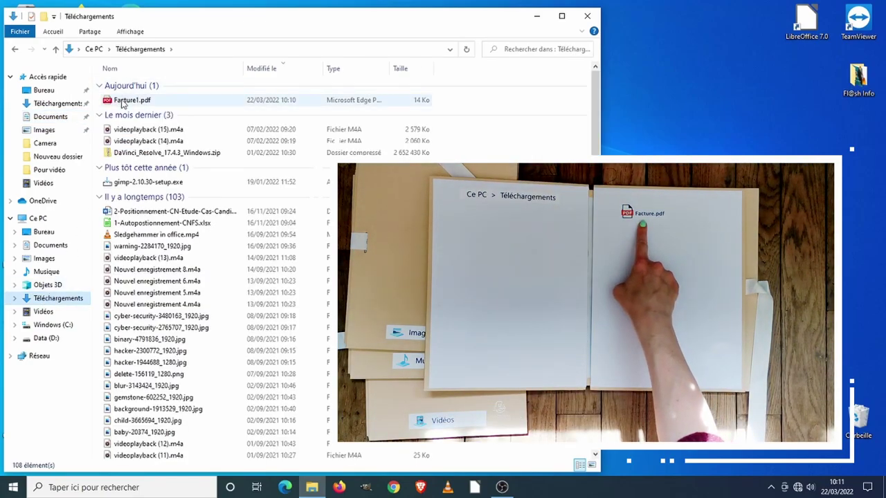
pyautogui.click(132, 104)
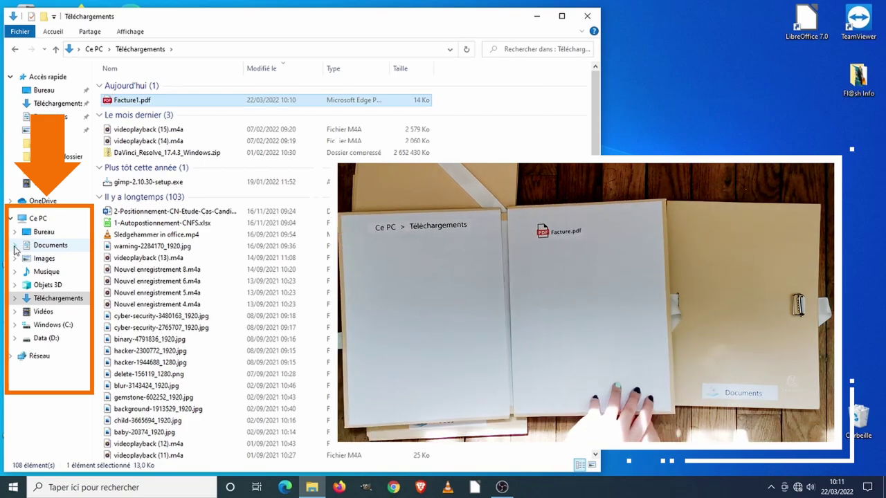
pyautogui.click(14, 245)
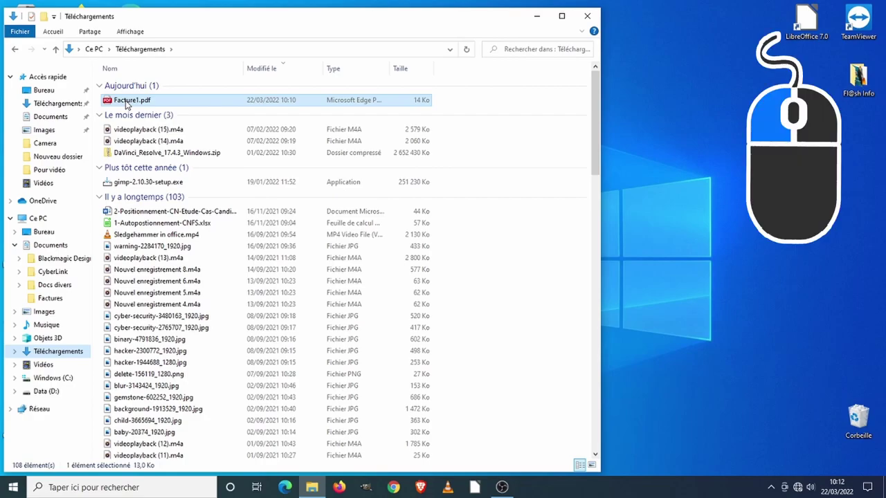
pyautogui.moveTo(127, 105); pyautogui.dragTo(39, 300)
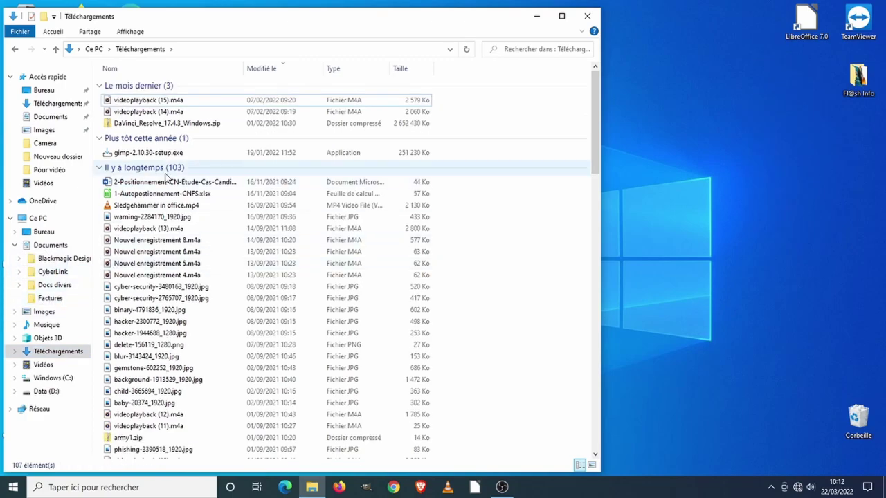
# Step: Reopen the file explorer, browse to the Factures folder in Documents, view Facture1.pdf and close it
pyautogui.click(586, 15)
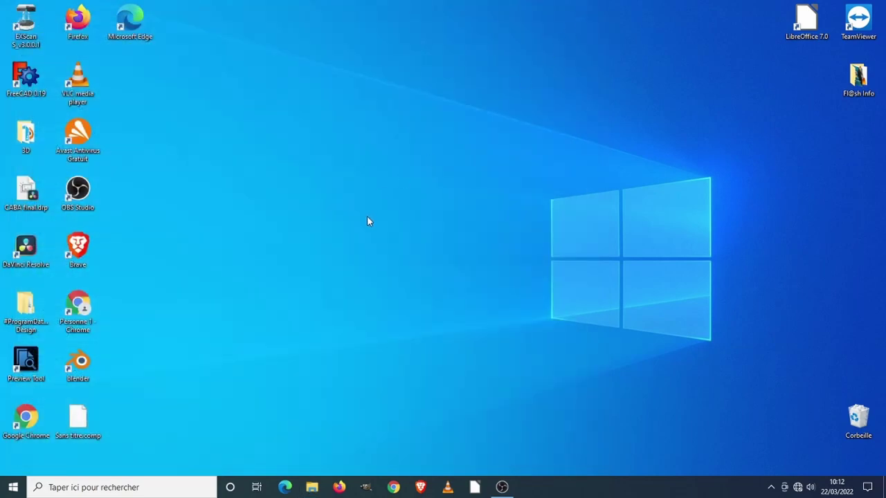
pyautogui.click(312, 488)
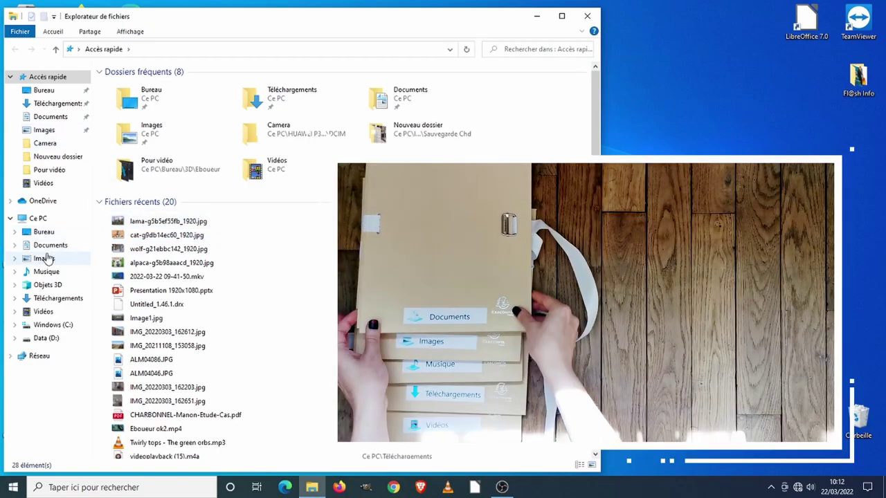
pyautogui.click(53, 247)
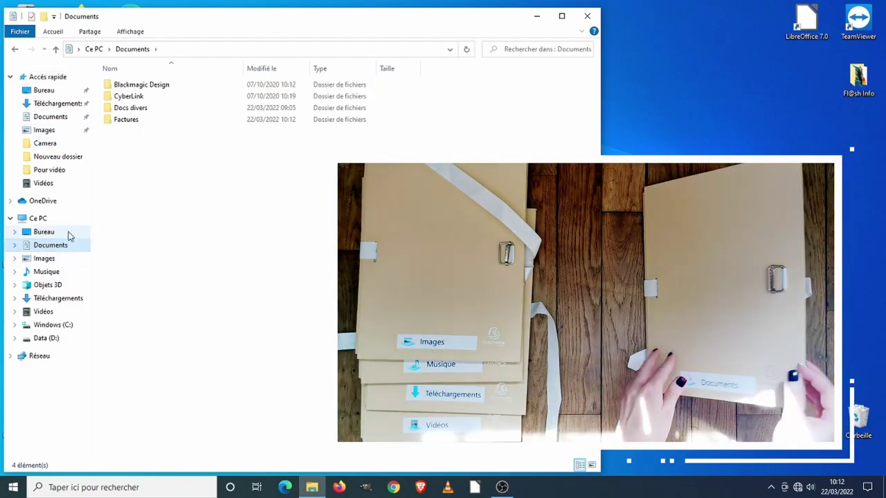
pyautogui.doubleClick(137, 120)
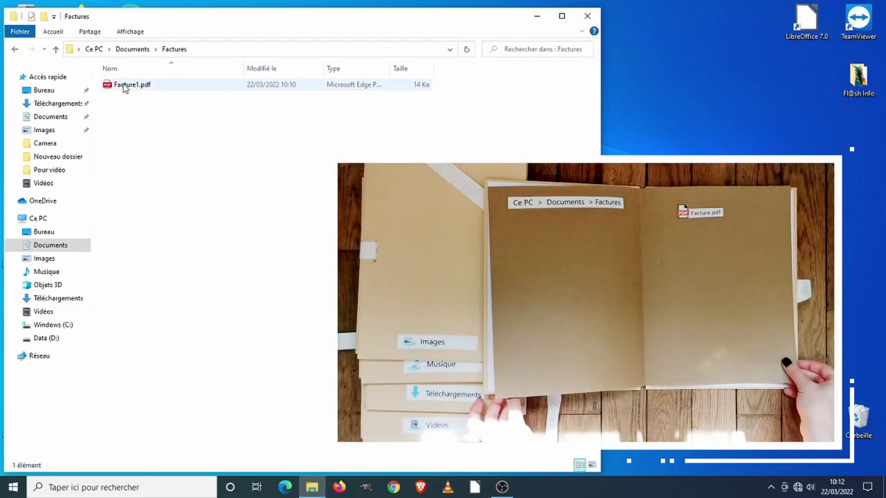
pyautogui.click(124, 88)
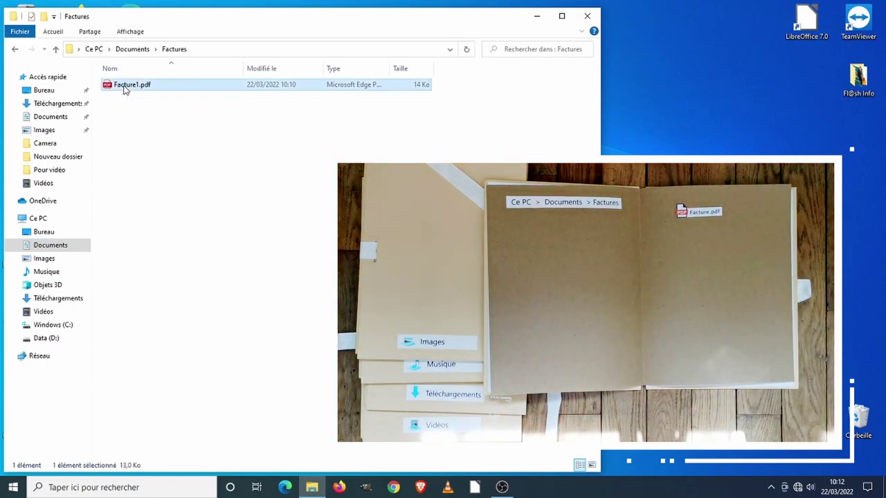
pyautogui.doubleClick(124, 88)
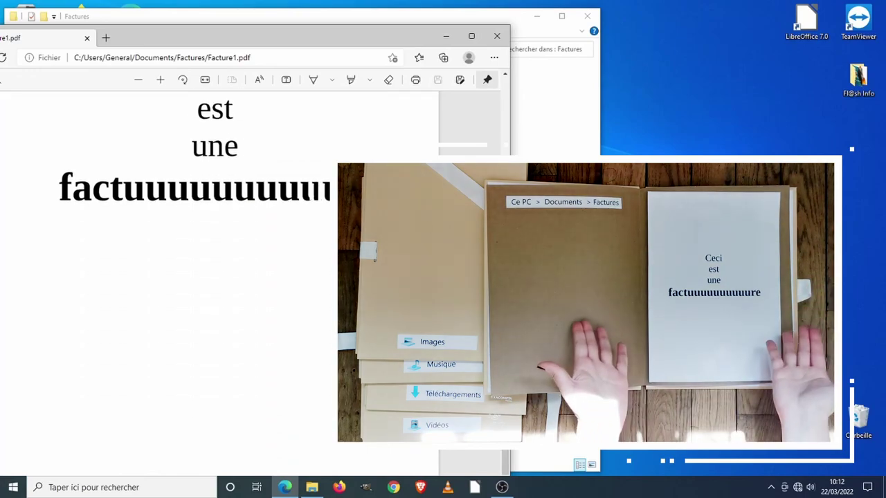
pyautogui.scroll(3, 214, 277)
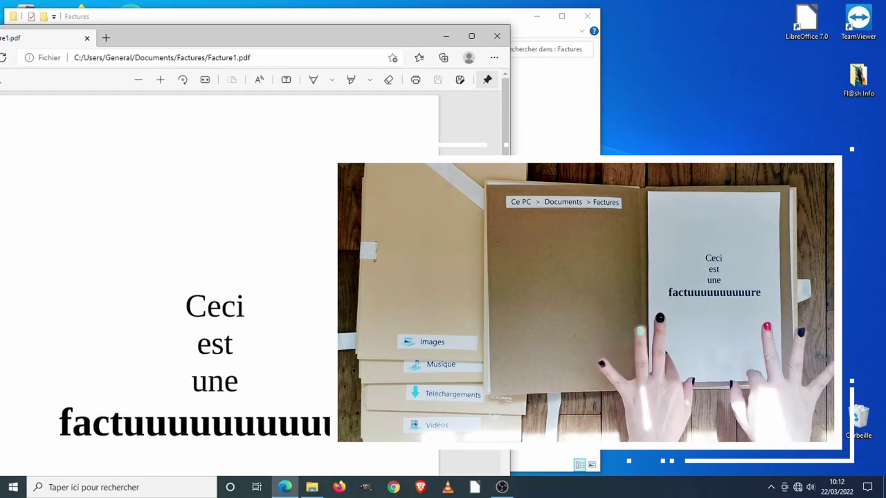
pyautogui.click(499, 37)
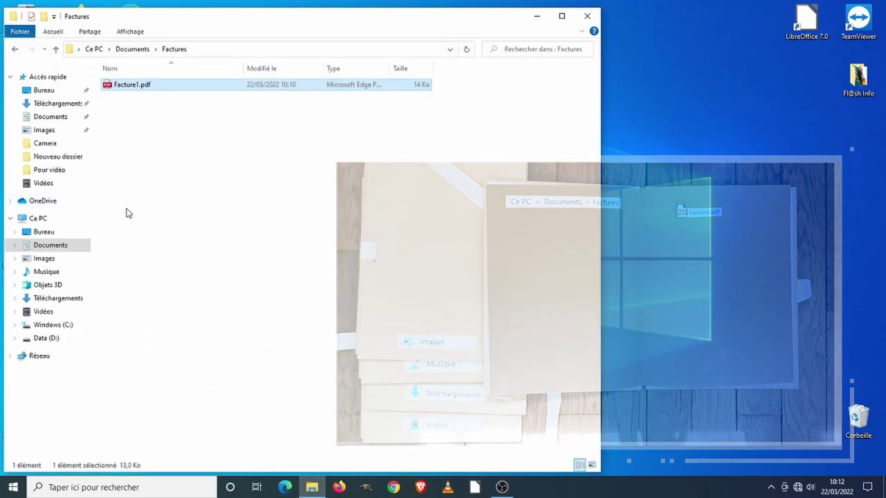
# Step: Delete Facture1.pdf from the Factures folder and restore it from the Corbeille
pyautogui.rightClick(138, 89)
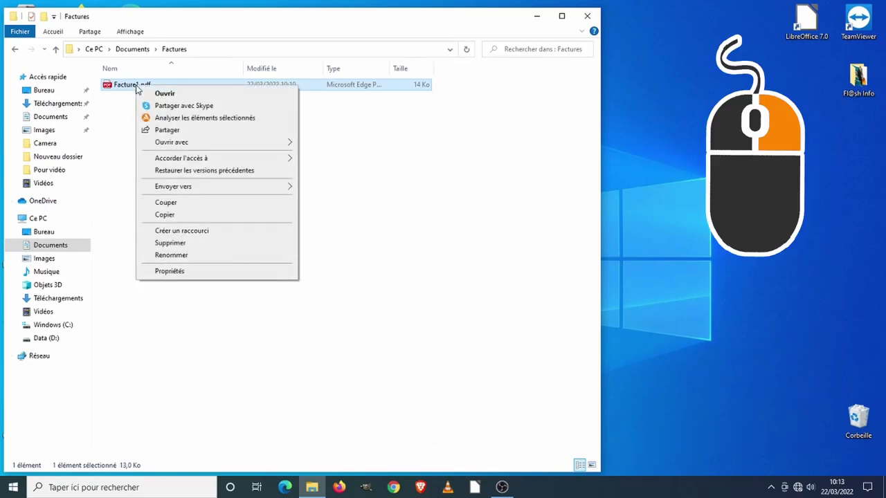
pyautogui.click(171, 244)
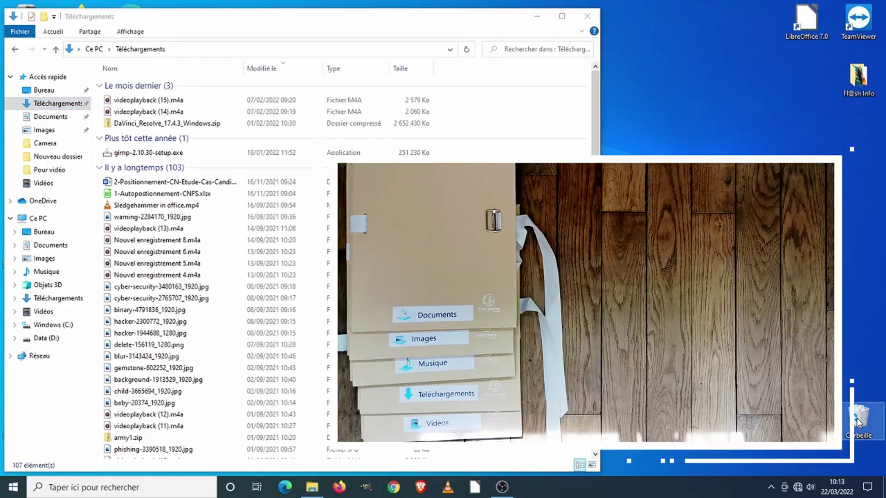
pyautogui.doubleClick(858, 419)
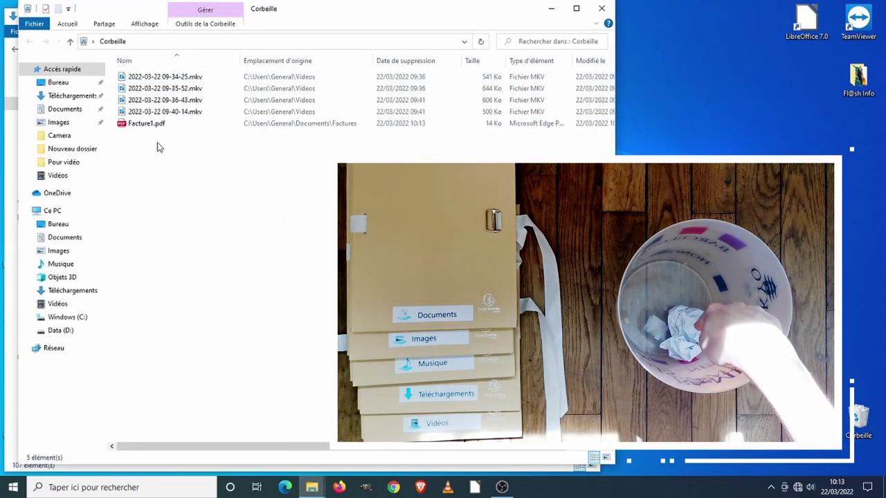
pyautogui.rightClick(136, 127)
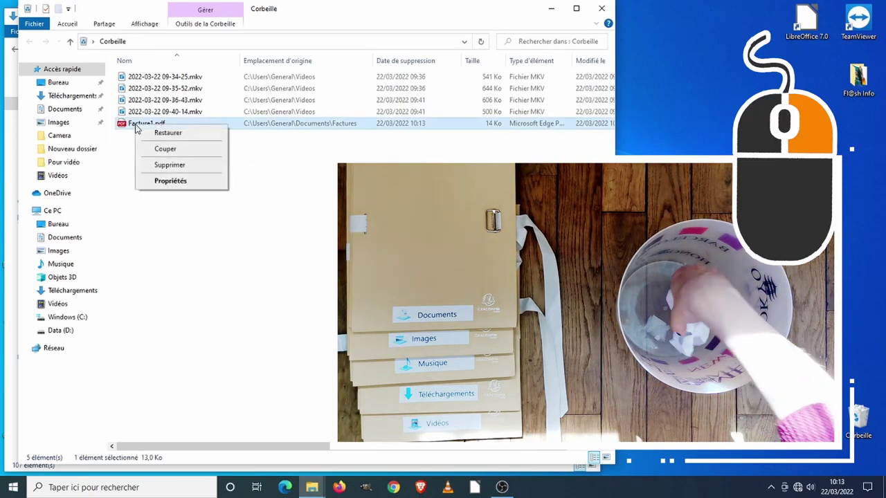
pyautogui.click(168, 132)
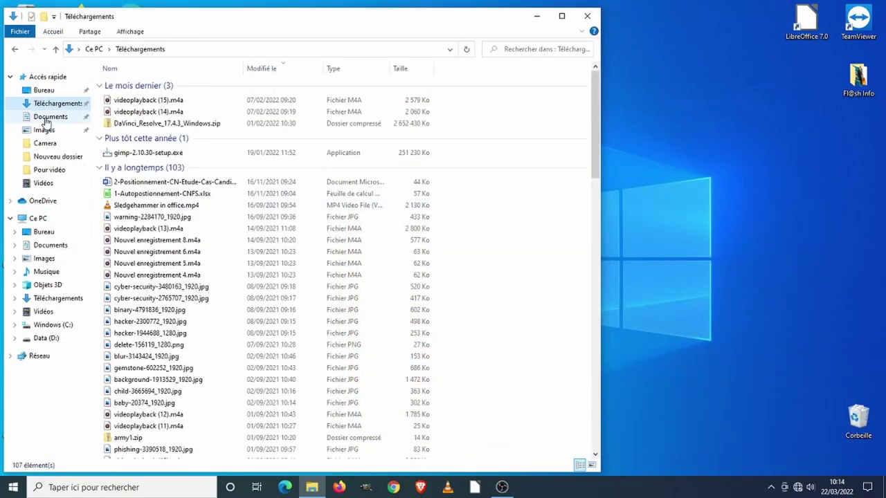
# Step: Move Facture1.pdf from the Factures subfolder of Documents back to Téléchargements and open that folder
pyautogui.click(49, 117)
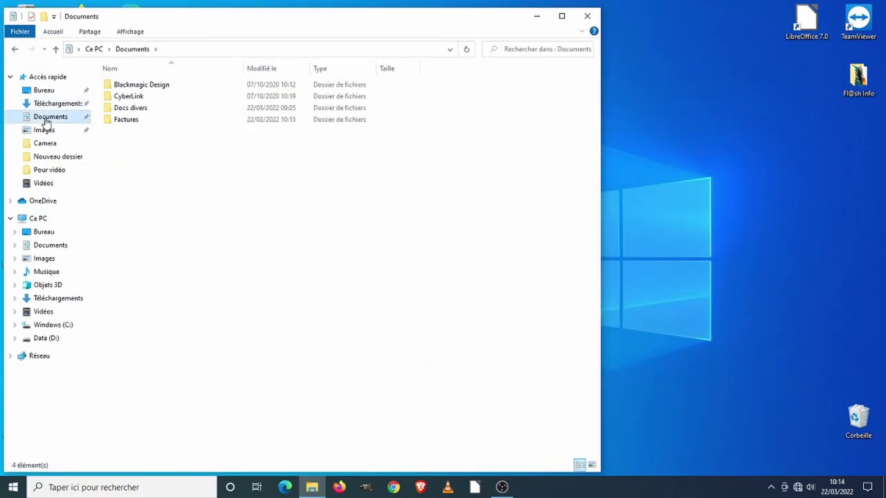
pyautogui.doubleClick(141, 119)
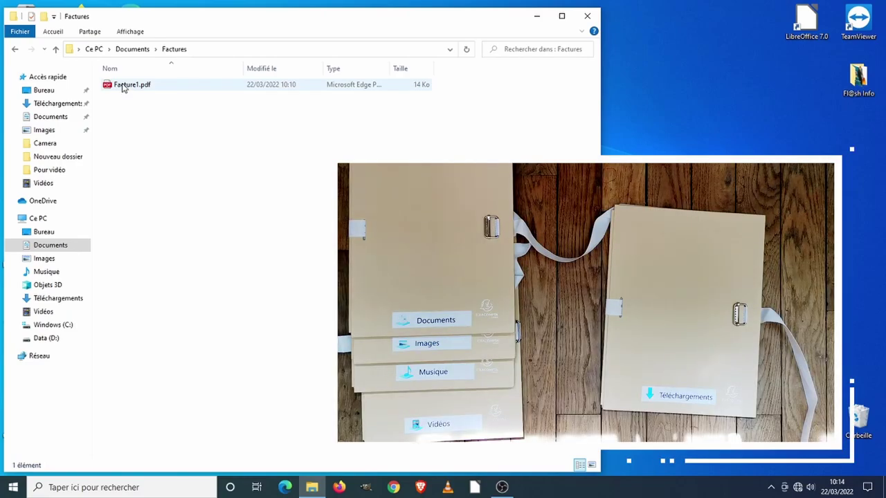
pyautogui.moveTo(123, 88); pyautogui.dragTo(59, 298)
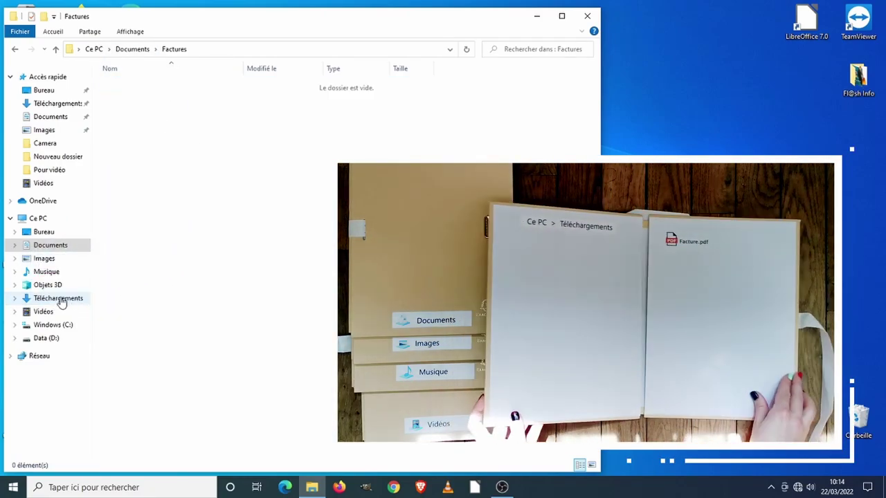
pyautogui.click(66, 300)
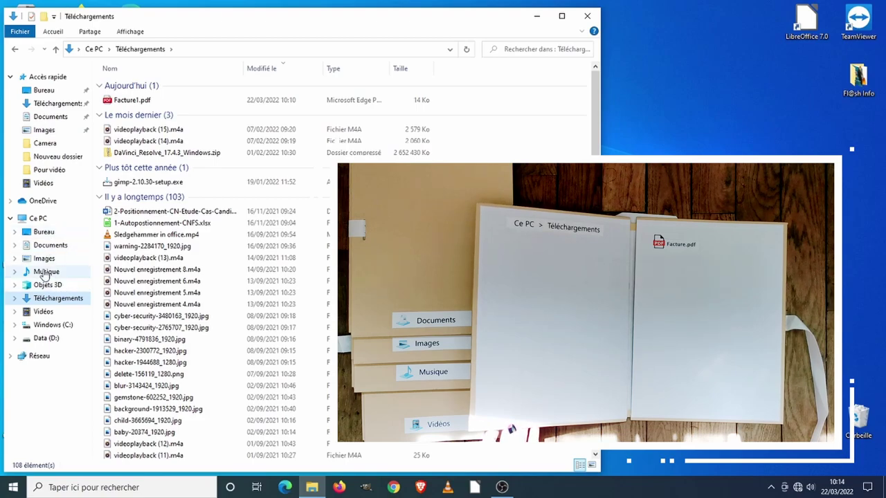
# Step: Copy Facture1.pdf from Téléchargements and paste it into the Factures subfolder of Documents
pyautogui.click(119, 102)
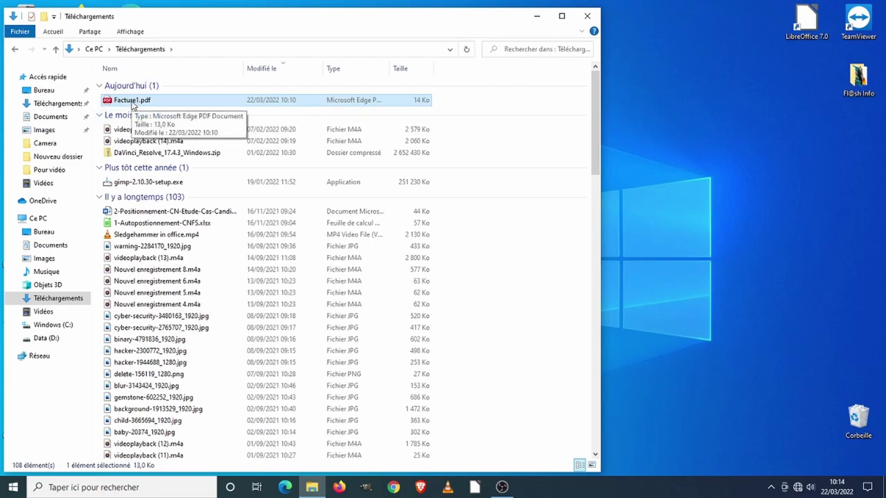
pyautogui.rightClick(132, 104)
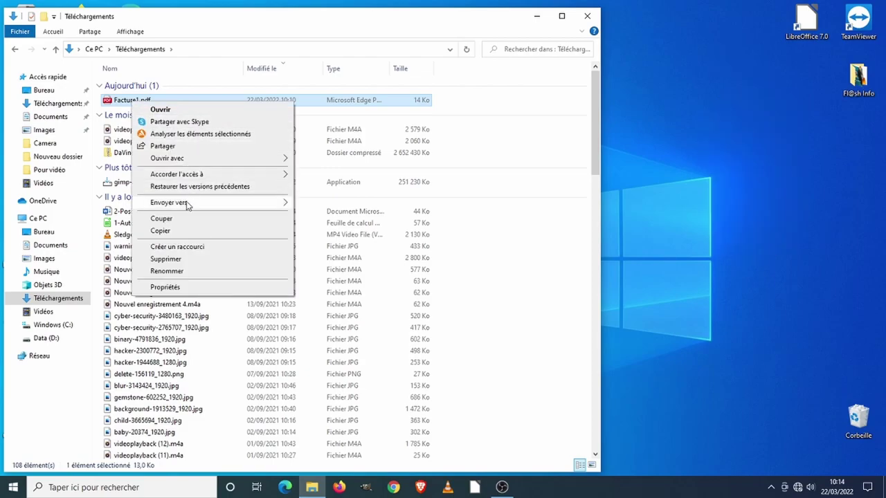
pyautogui.click(173, 231)
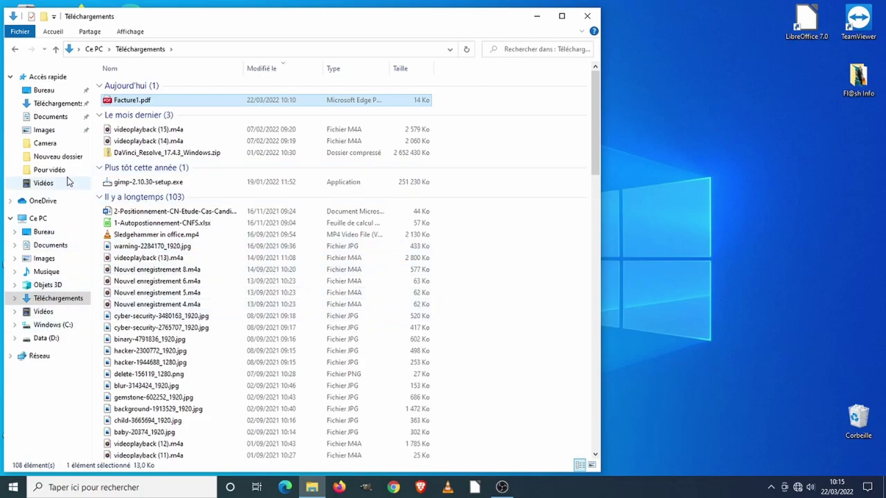
pyautogui.click(42, 245)
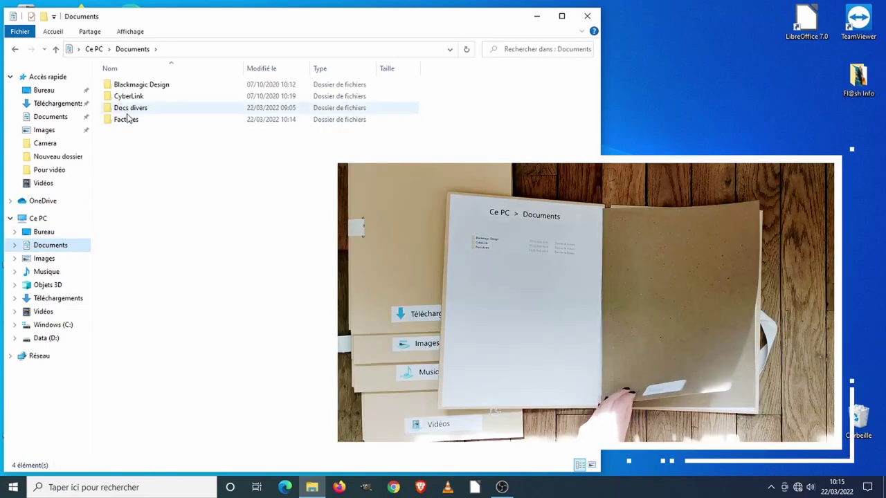
pyautogui.doubleClick(132, 122)
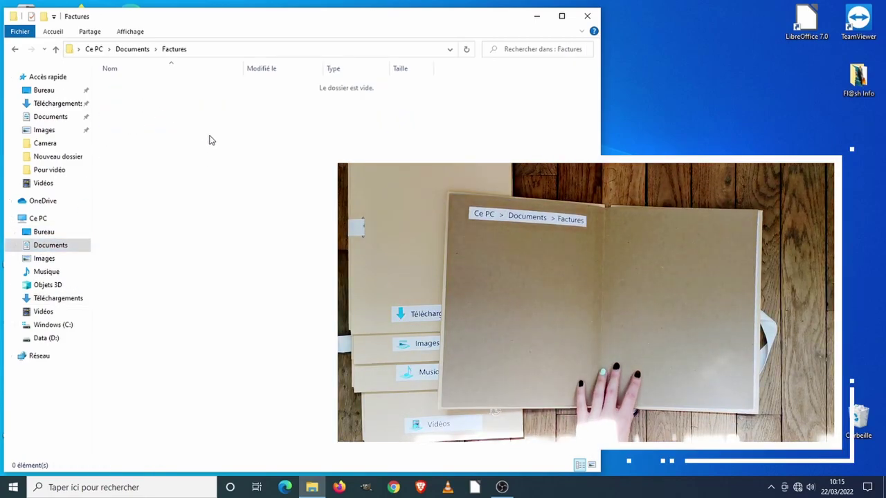
pyautogui.rightClick(172, 145)
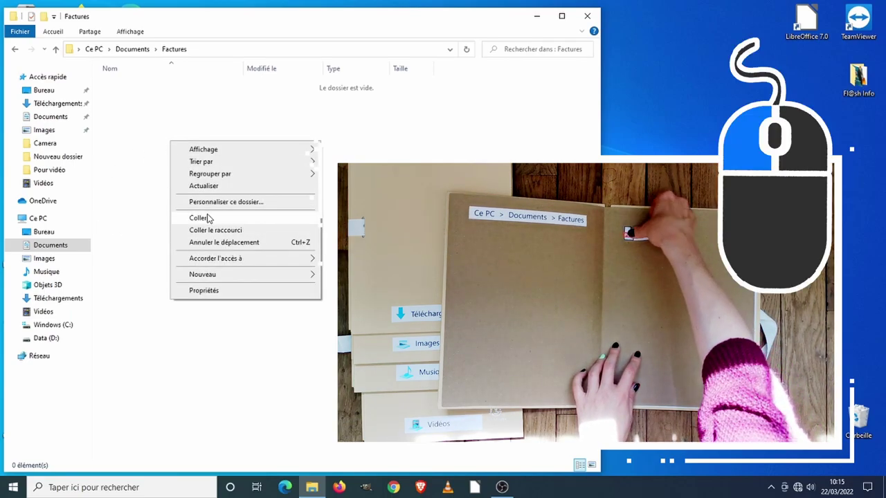
pyautogui.click(199, 218)
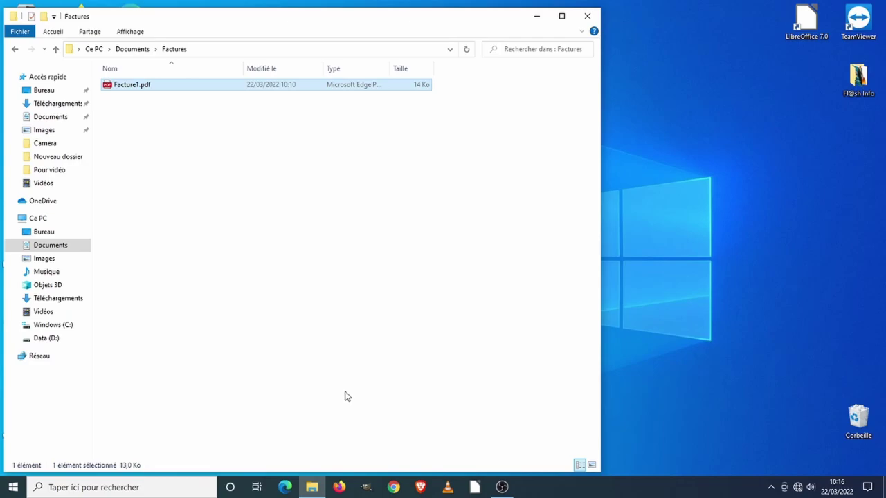
# Step: Open a second file explorer window, place it beside the Factures window and show Téléchargements in it
pyautogui.moveTo(313, 488)
pyautogui.rightClick(312, 490)
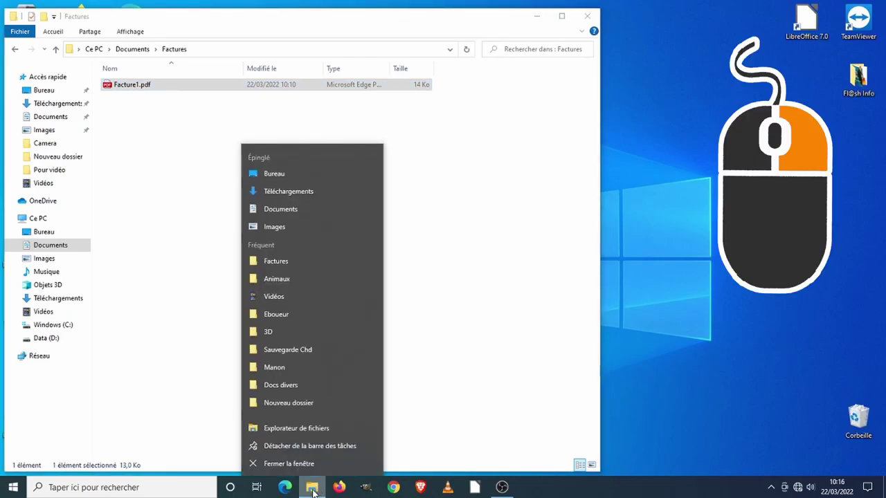
pyautogui.click(292, 429)
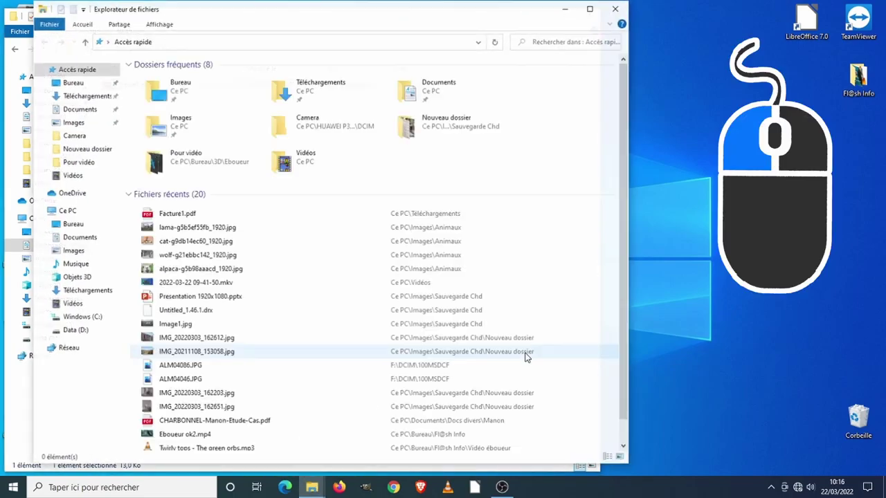
pyautogui.moveTo(241, 15); pyautogui.dragTo(647, 24)
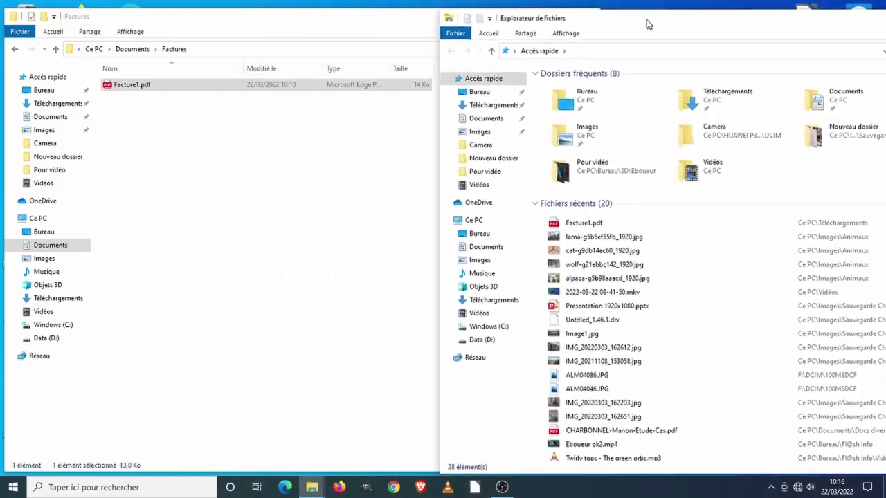
pyautogui.click(493, 298)
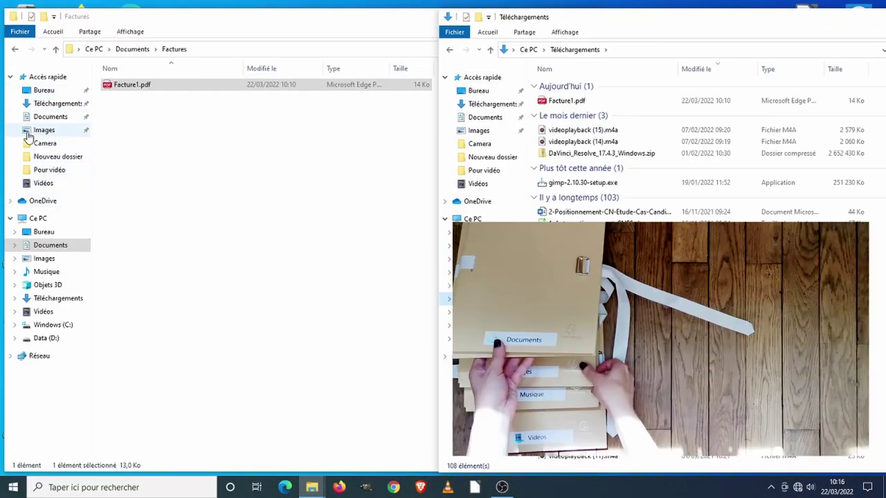
# Step: Show the Images subfolder Animaux in the first explorer window and Exemples in the second, keeping both windows side by side
pyautogui.click(44, 130)
pyautogui.click(478, 259)
pyautogui.doubleClick(627, 101)
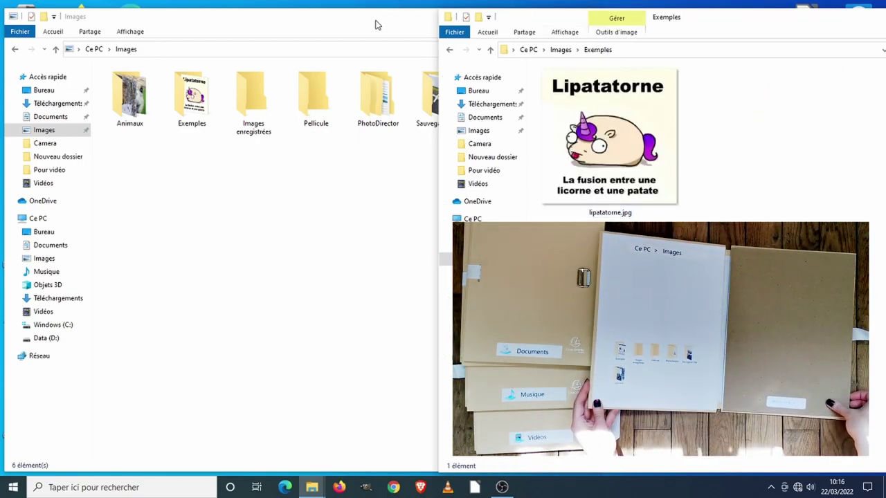
pyautogui.click(274, 28)
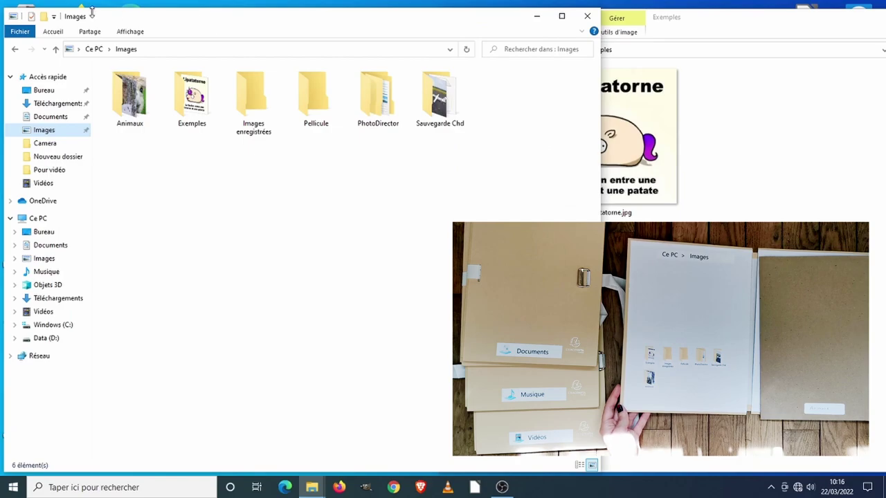
pyautogui.doubleClick(131, 97)
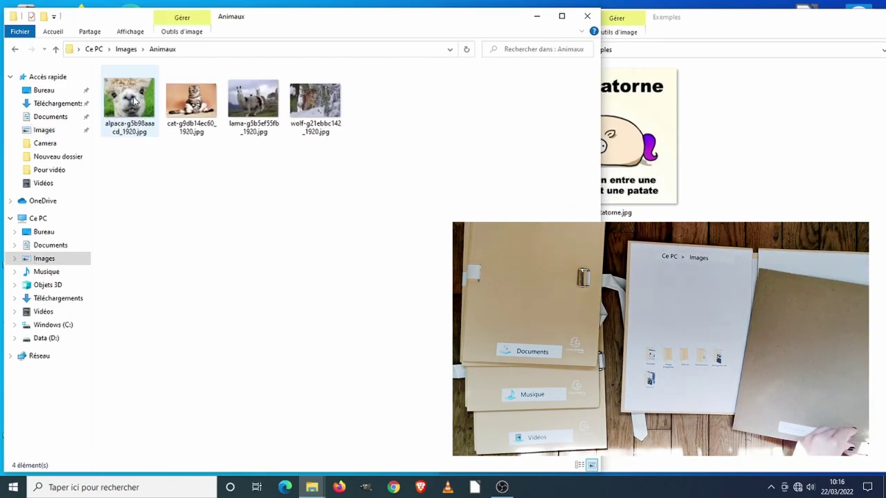
pyautogui.moveTo(340, 10); pyautogui.dragTo(298, 21)
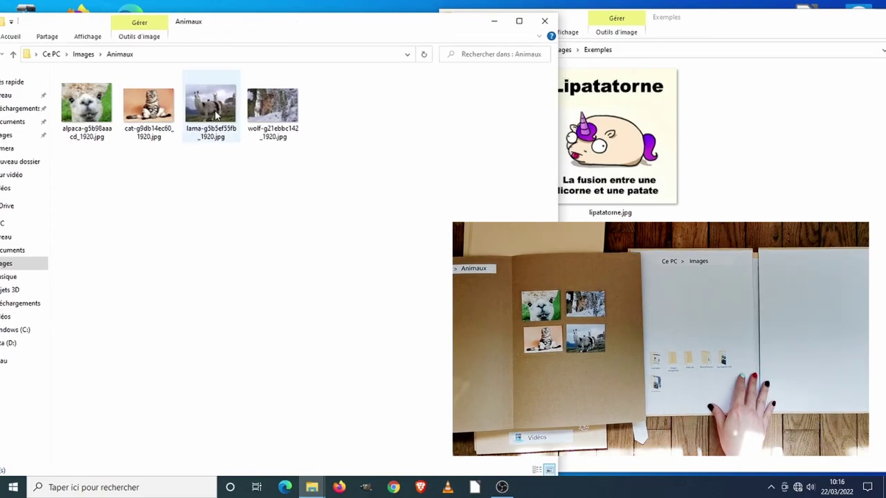
# Step: Move the alpaca picture from the Animaux folder into the Exemples folder and clear the selection
pyautogui.click(86, 104)
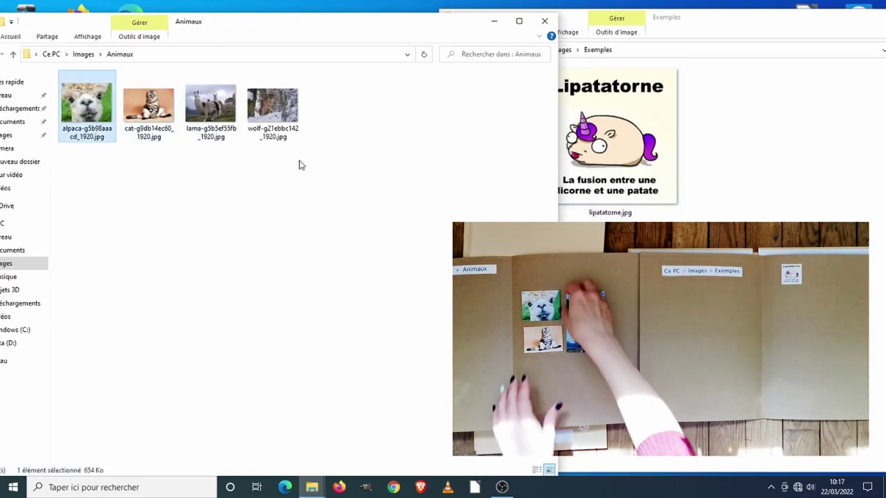
pyautogui.moveTo(87, 104); pyautogui.dragTo(739, 136)
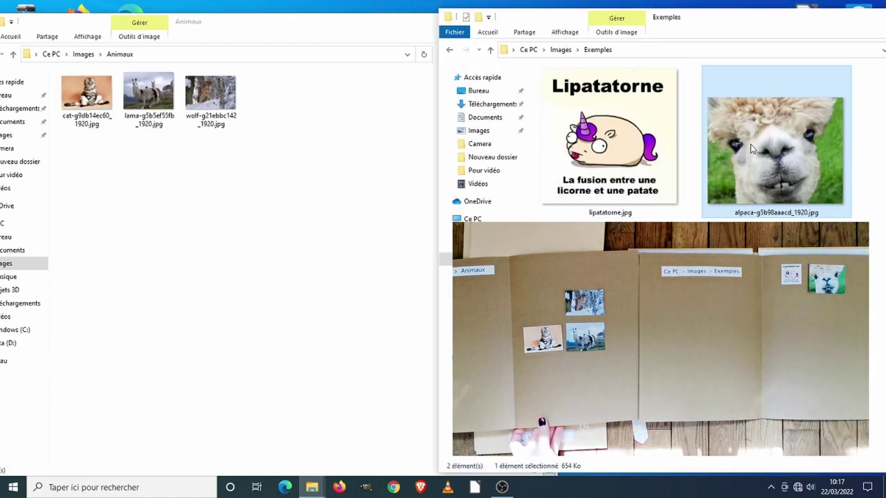
pyautogui.click(691, 312)
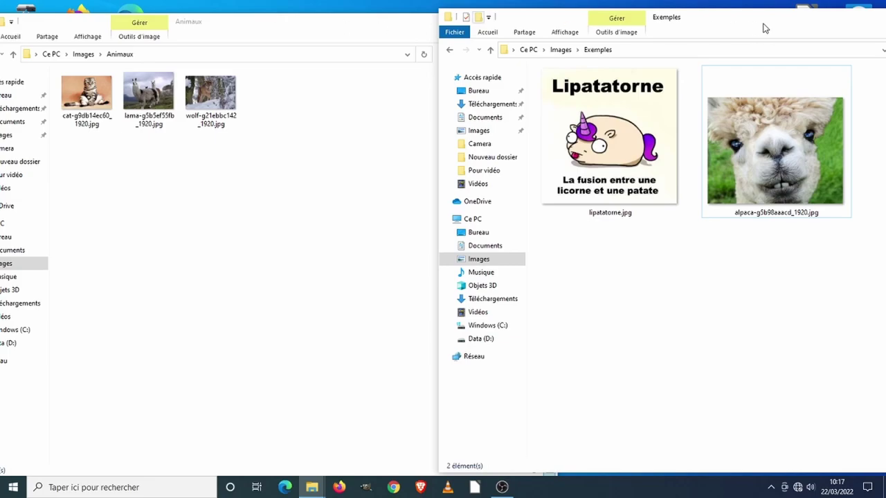
# Step: Reposition the Exemples window nearer the middle of the desktop so it partly covers the Animaux window
pyautogui.moveTo(765, 27); pyautogui.dragTo(627, 31)
pyautogui.moveTo(722, 30); pyautogui.dragTo(655, 29)
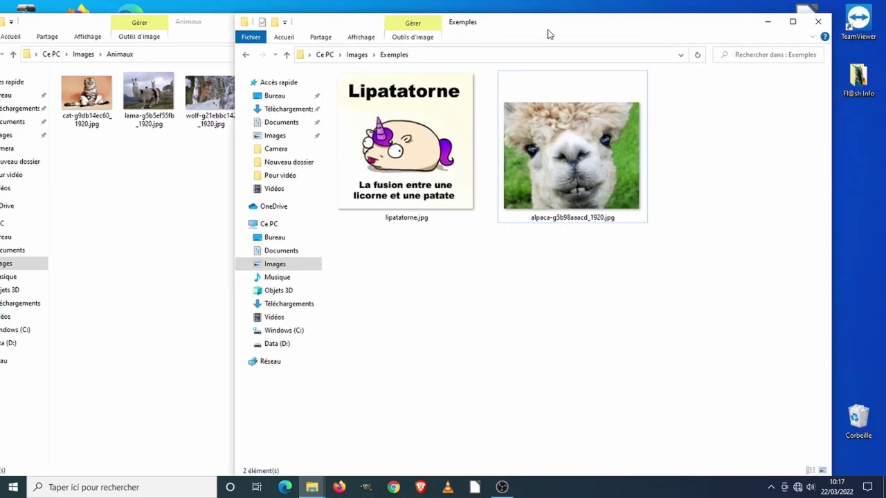
pyautogui.moveTo(565, 33); pyautogui.dragTo(609, 34)
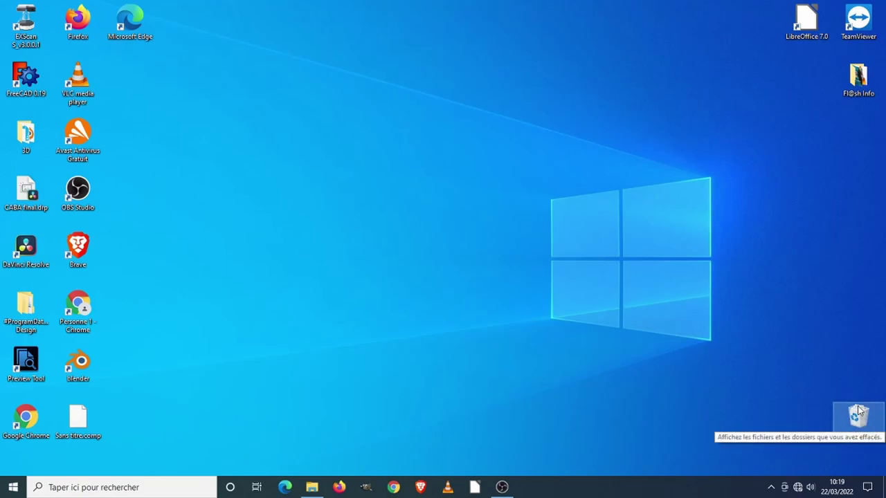
# Step: Check the contents of the Corbeille, close it and empty it, permanently deleting its files
pyautogui.doubleClick(858, 419)
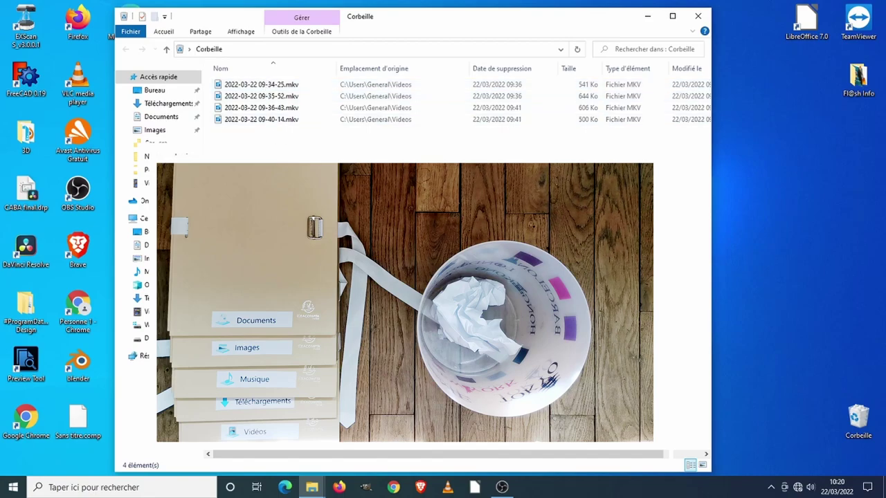
pyautogui.click(699, 17)
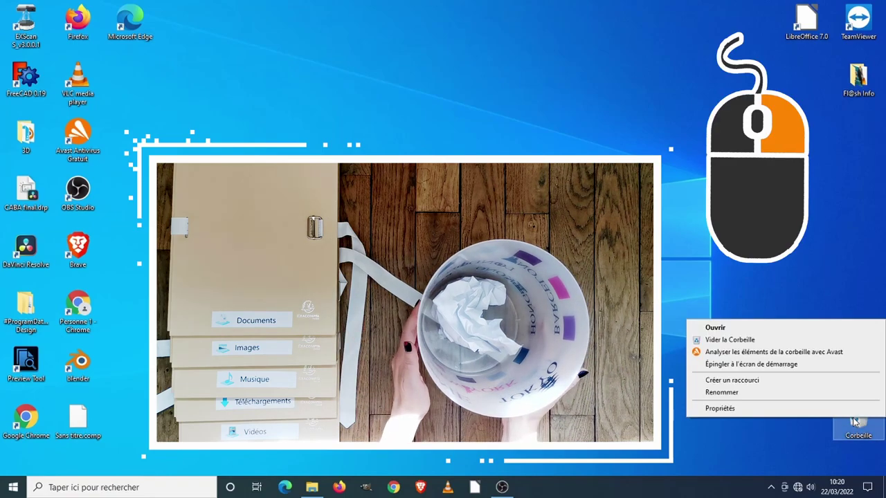
pyautogui.click(731, 340)
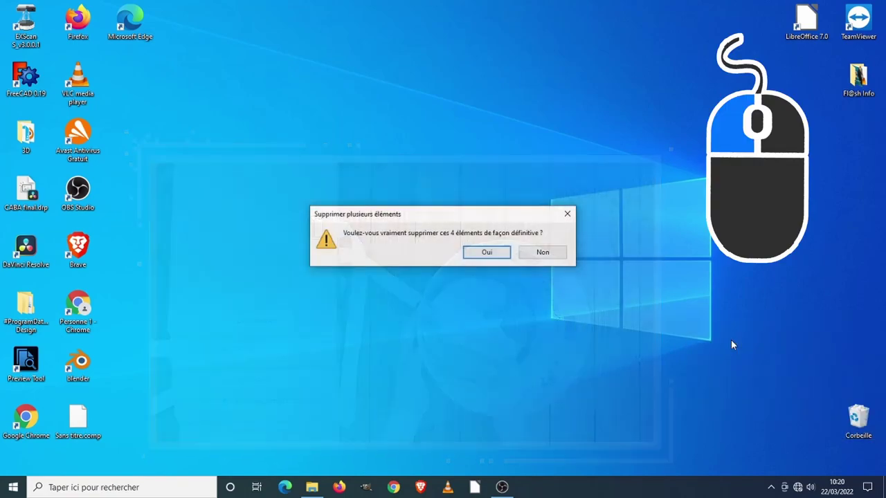
pyautogui.click(487, 253)
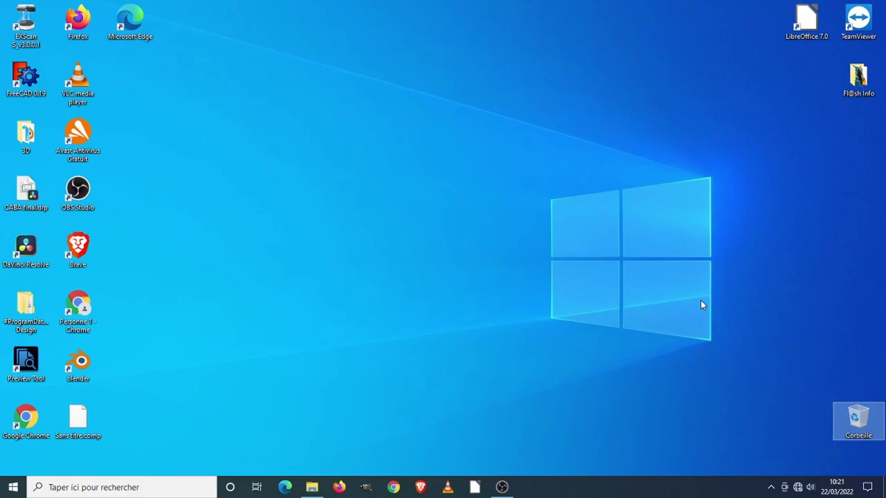
# Step: Show the Animaux subfolder of Images and move the cat picture from it into Documents
pyautogui.hotkey('alt', 'Tab')
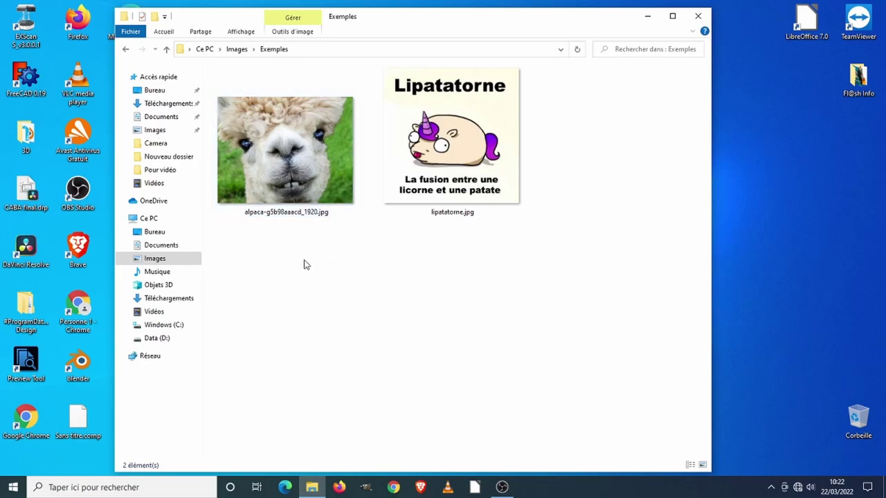
pyautogui.click(164, 263)
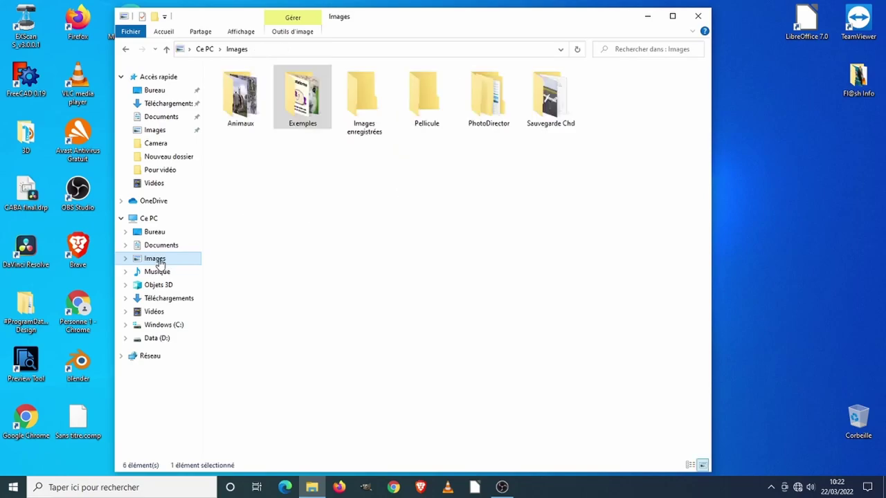
pyautogui.doubleClick(235, 108)
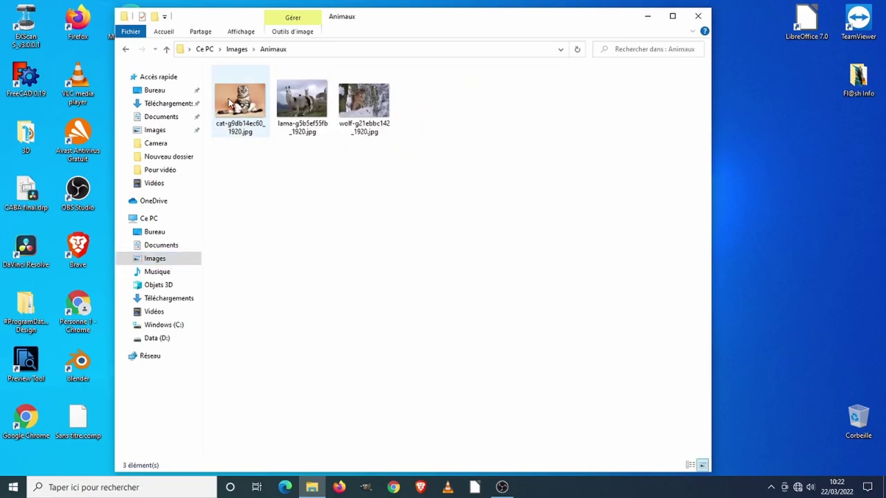
pyautogui.click(247, 105)
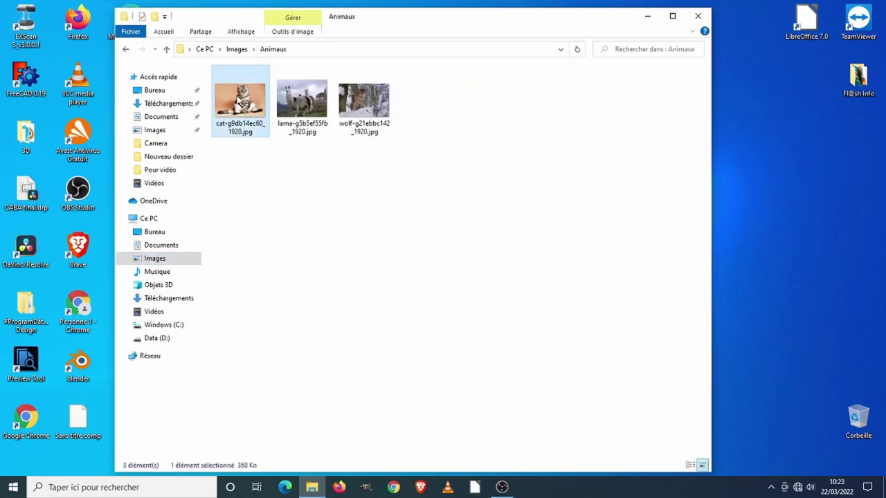
pyautogui.moveTo(245, 97); pyautogui.dragTo(172, 249)
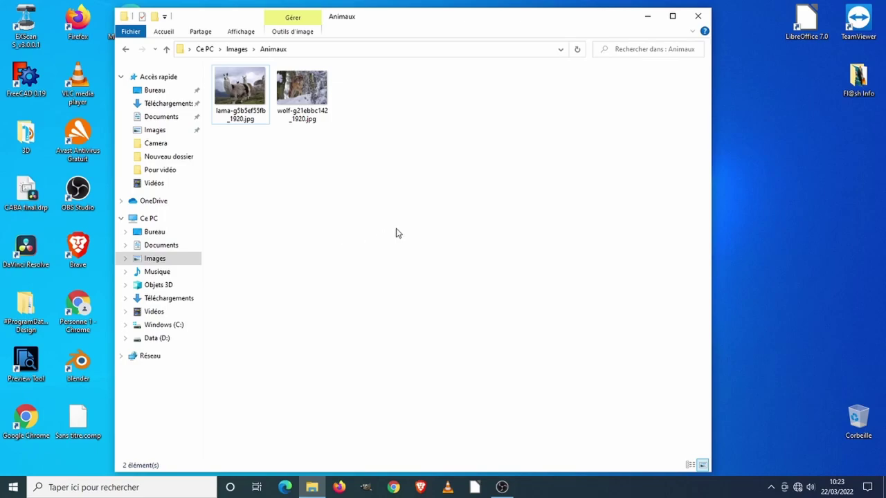
# Step: Look for the cat picture in Images, undo its last move and reopen the Animaux folder
pyautogui.click(153, 260)
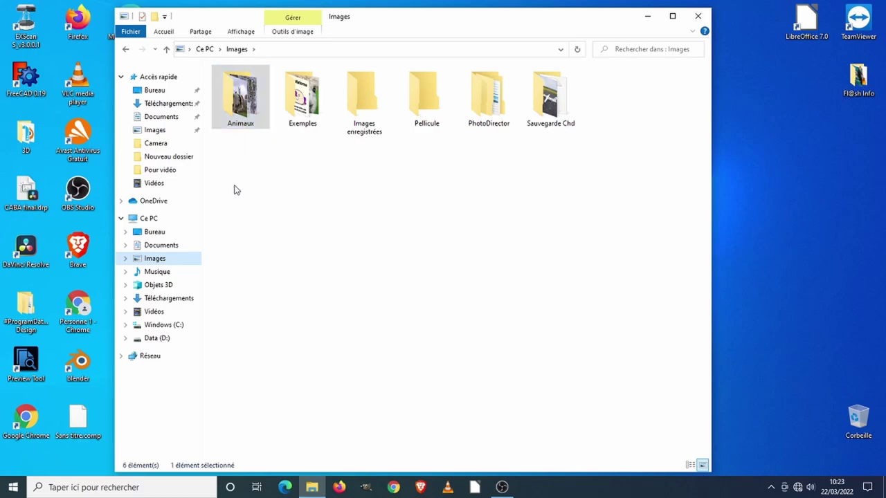
pyautogui.press('ctrl')
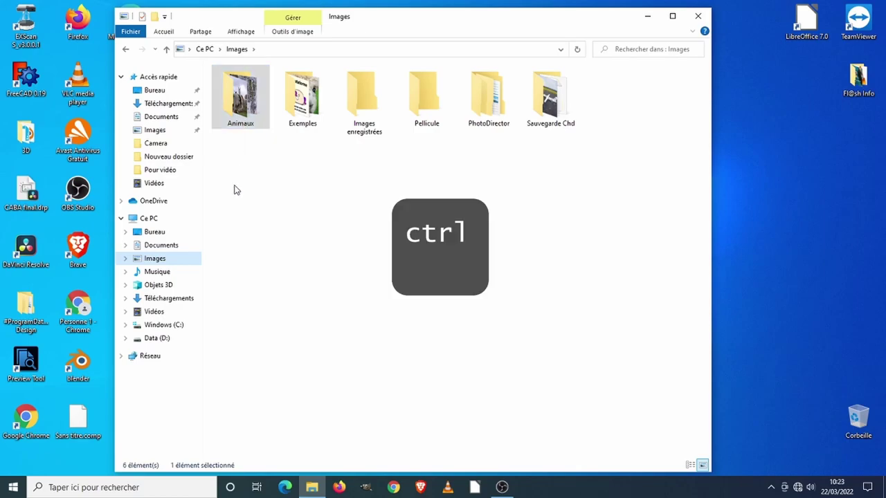
pyautogui.hotkey('ctrl', 'z')
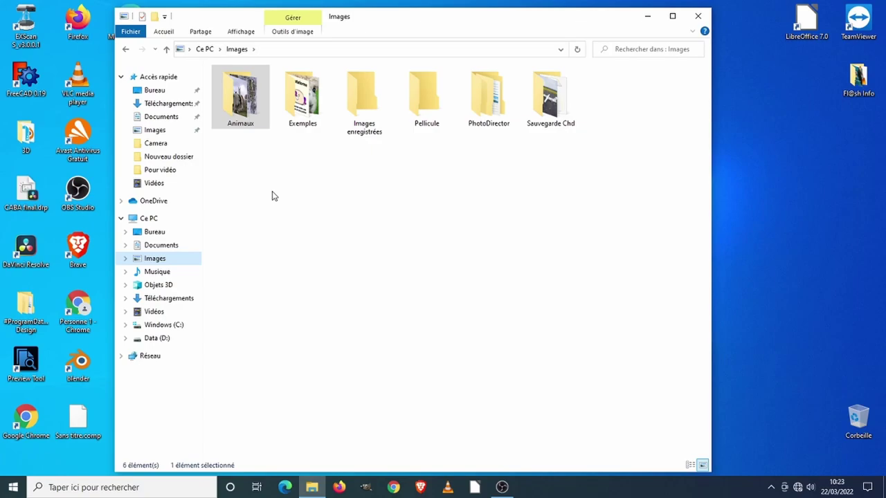
pyautogui.click(242, 104)
pyautogui.doubleClick(242, 104)
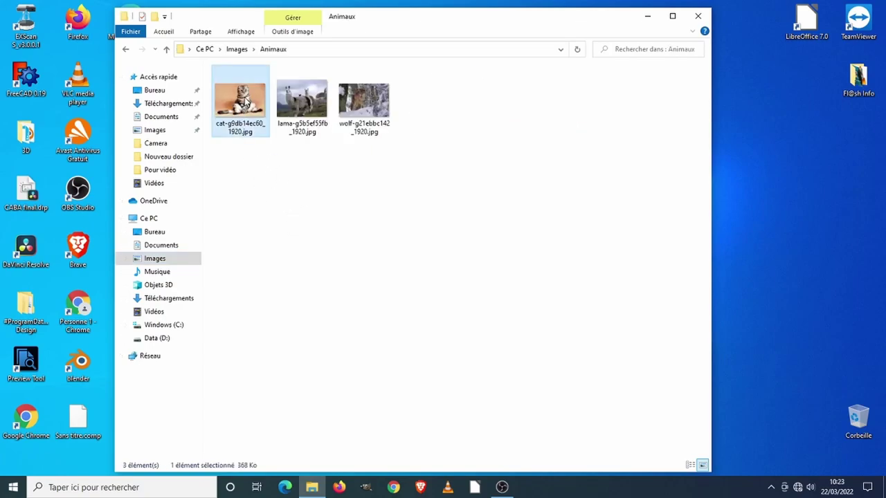
# Step: Move the cat picture from Animaux into Téléchargements, undo that move and clear the selection
pyautogui.moveTo(247, 99); pyautogui.dragTo(173, 299)
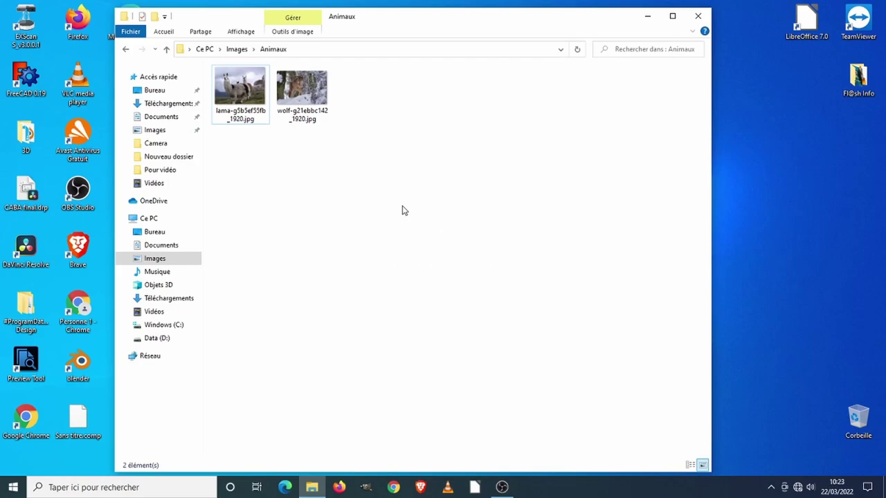
pyautogui.press('ctrl')
pyautogui.hotkey('ctrl', 'z')
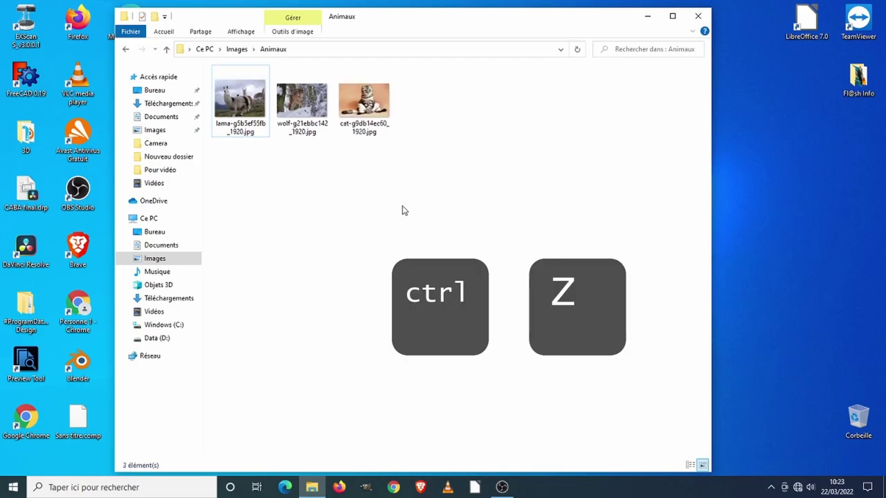
pyautogui.click(342, 131)
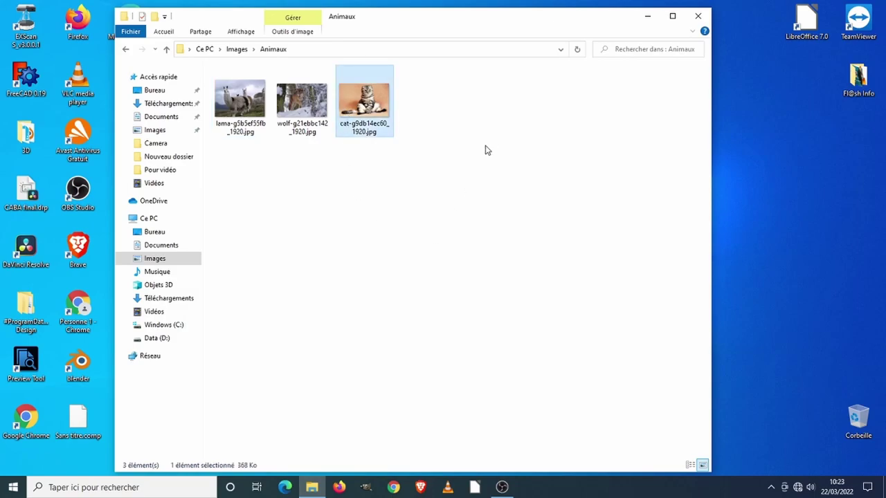
pyautogui.press('ctrl')
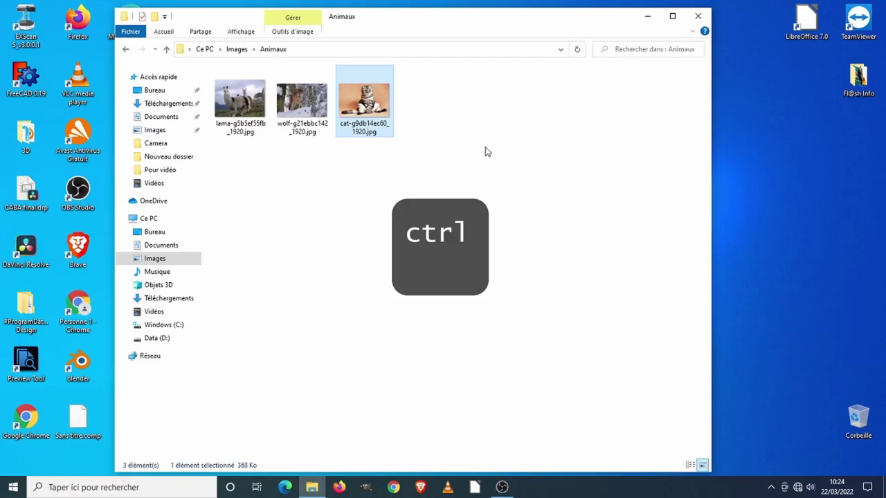
pyautogui.hotkey('ctrl', 'z')
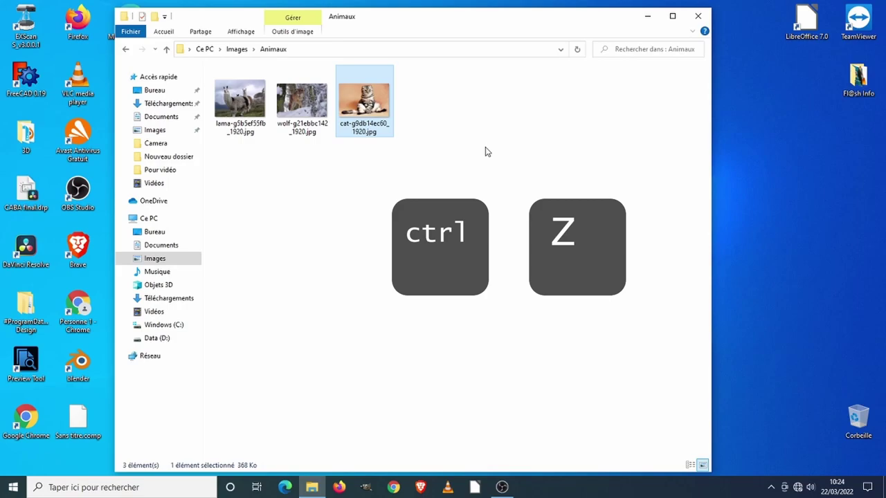
pyautogui.click(502, 144)
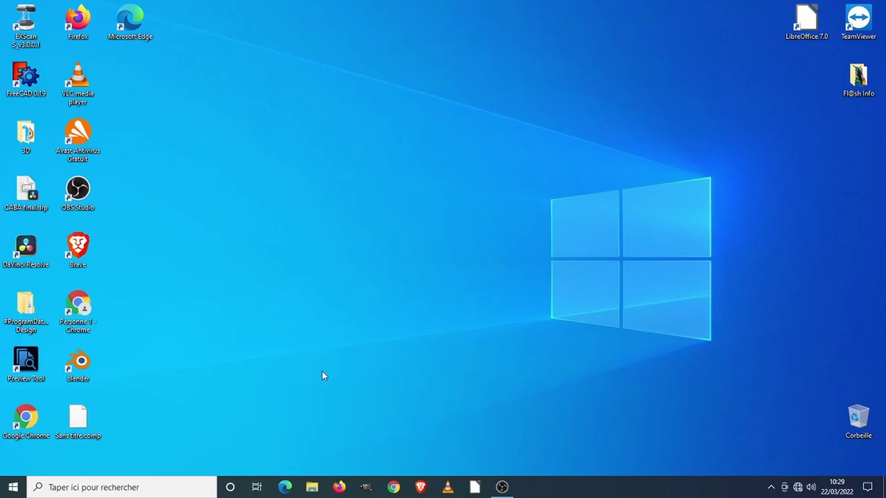
# Step: Show the Images folder in a new file explorer window and rename its Animaux subfolder as Bébêtes
pyautogui.click(311, 488)
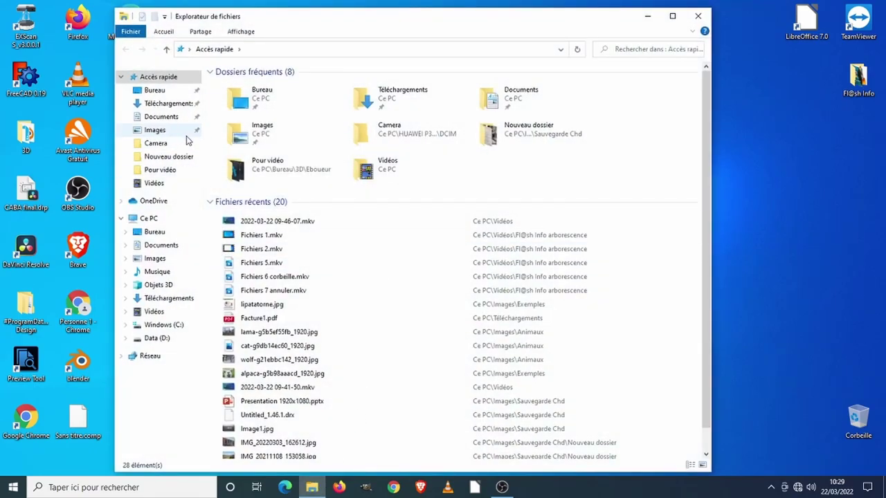
pyautogui.click(153, 131)
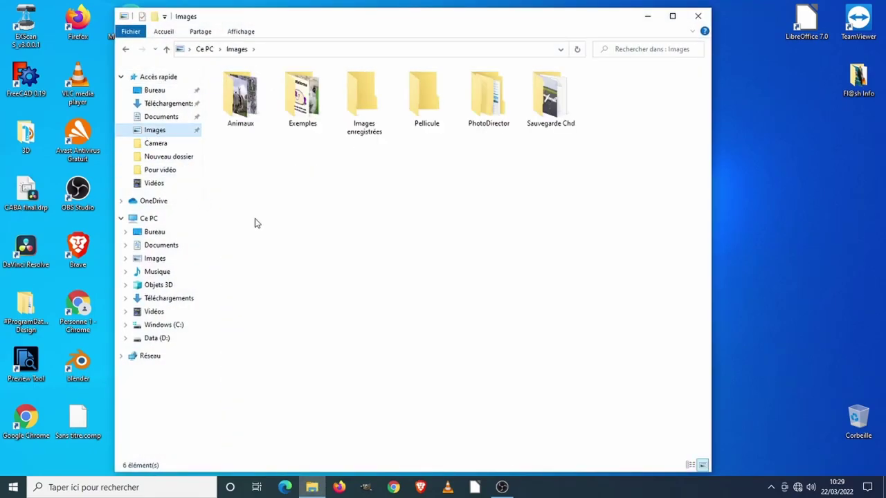
pyautogui.click(241, 127)
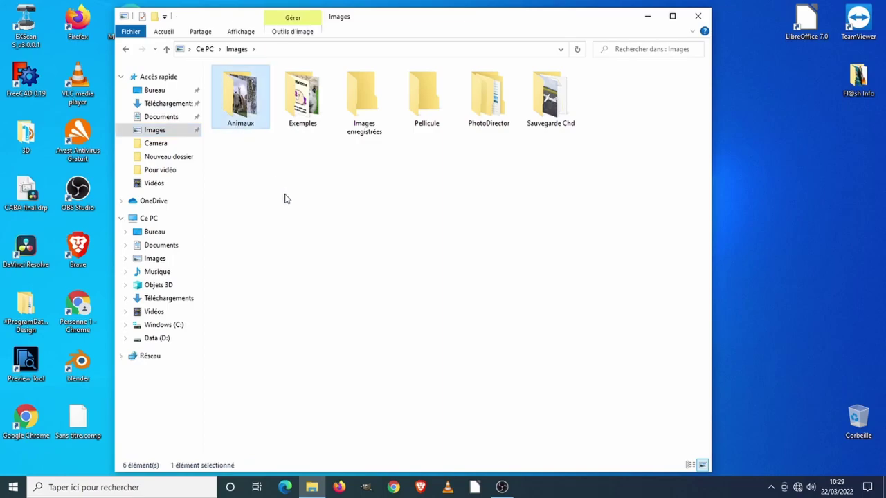
pyautogui.rightClick(234, 128)
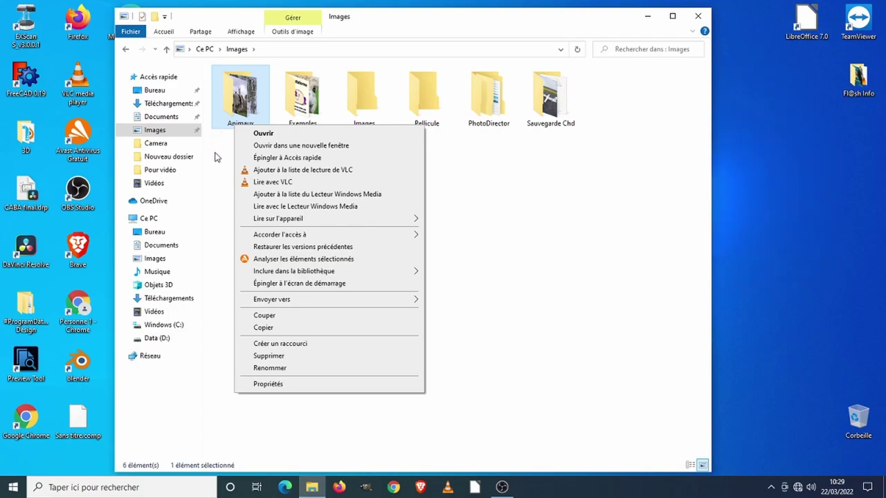
pyautogui.click(282, 368)
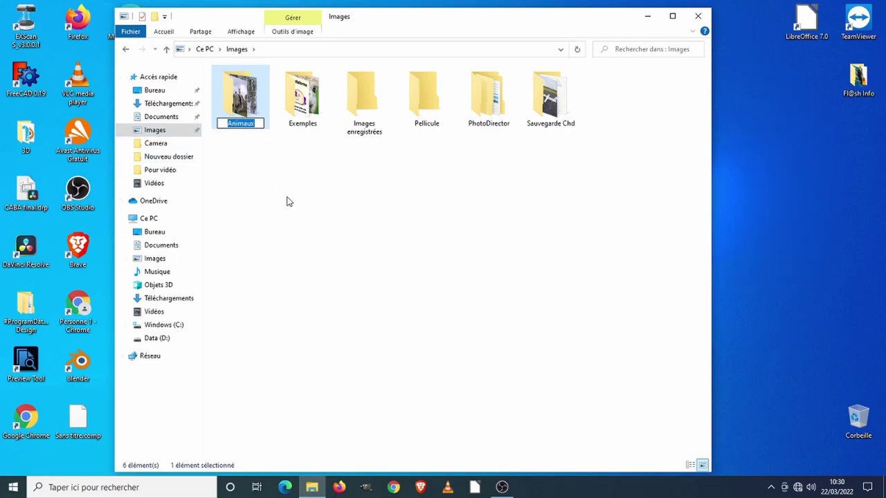
pyautogui.write('Bébêtes')
pyautogui.press('Return')
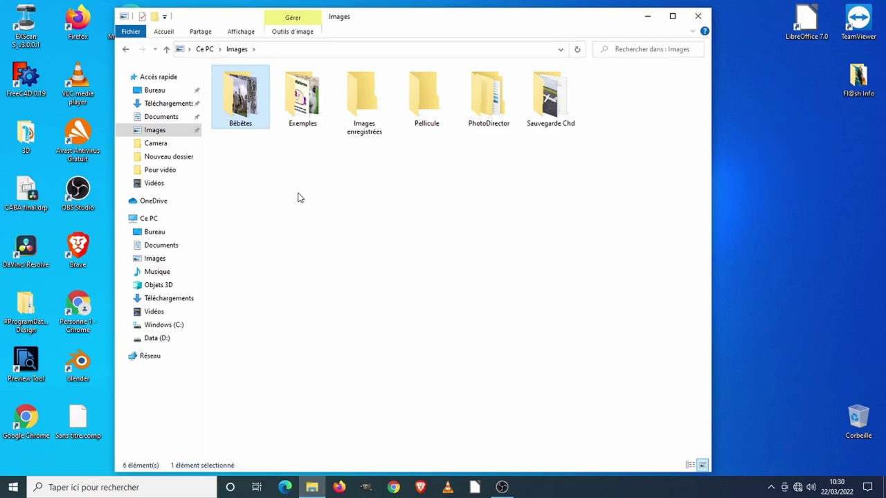
# Step: Rename the cat picture in the Bébêtes folder as Chat, keeping the .jpg extension
pyautogui.doubleClick(255, 119)
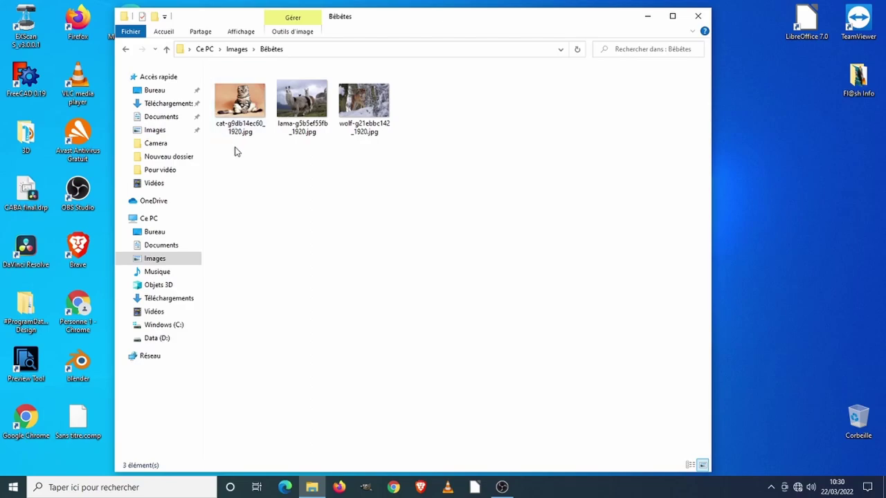
pyautogui.moveTo(236, 127)
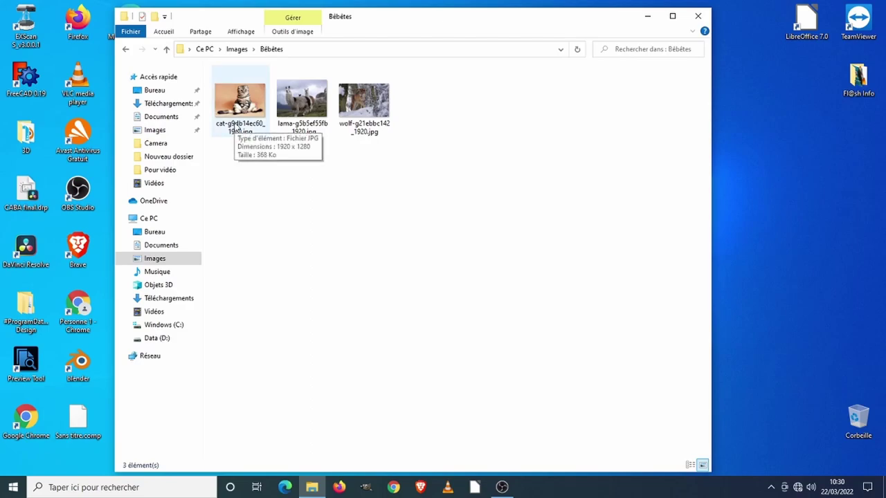
pyautogui.rightClick(236, 128)
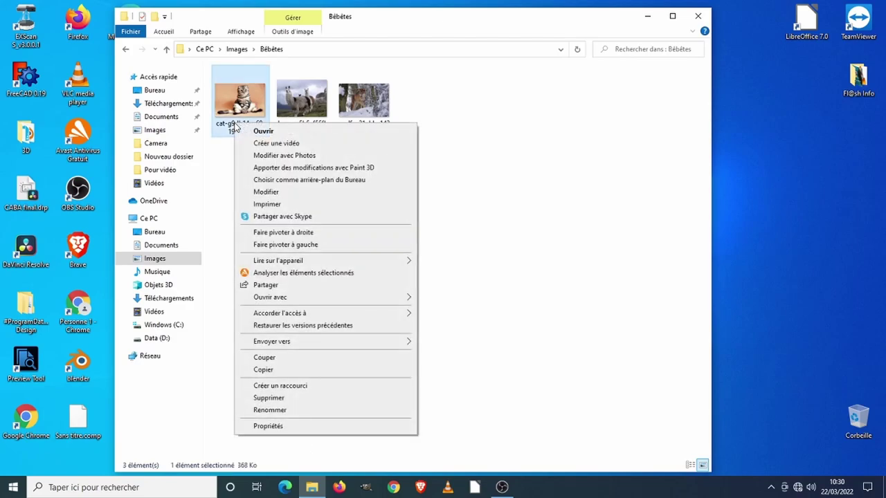
pyautogui.click(263, 411)
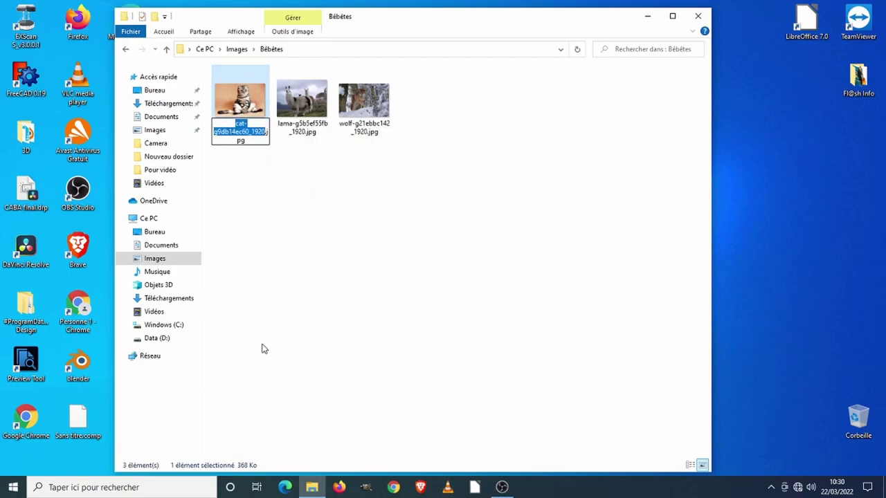
pyautogui.write('Chat')
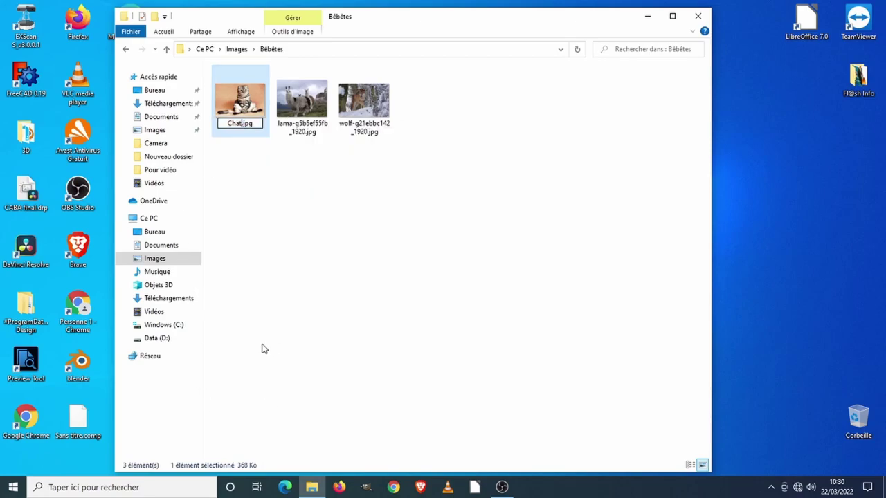
pyautogui.press('Return')
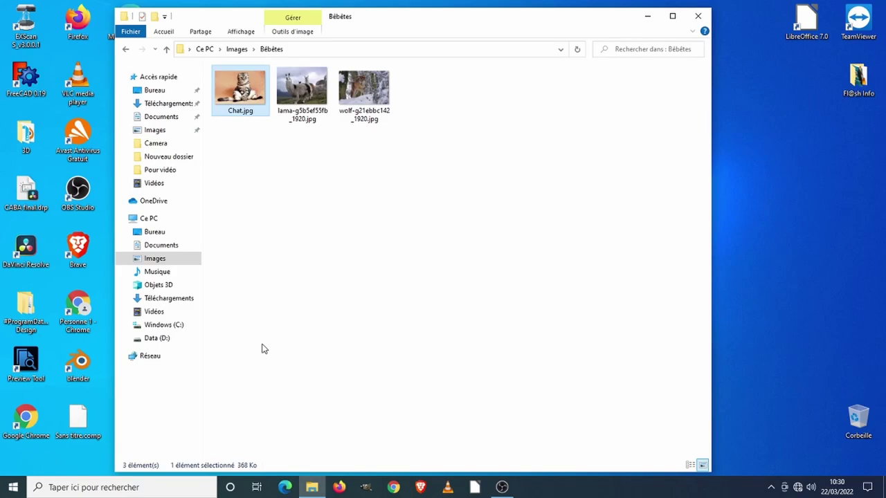